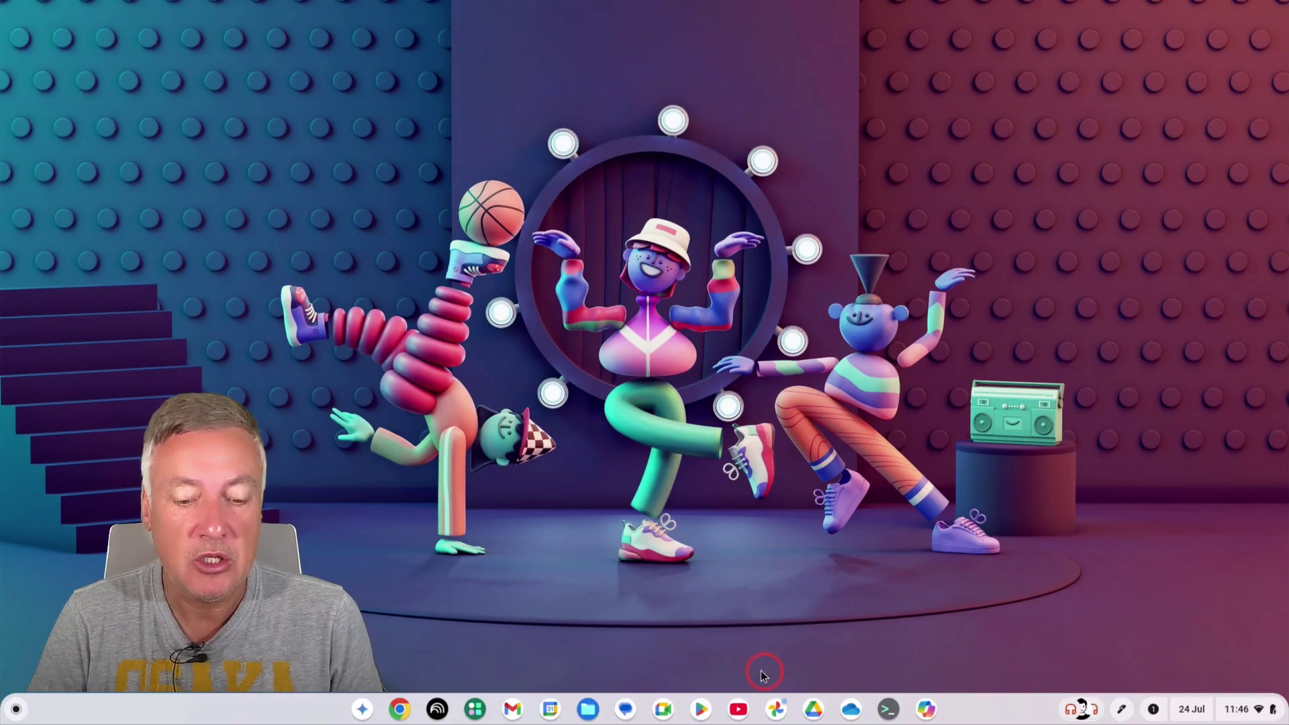
View the device's storage breakdown through the available-space entry in the Files app, and close both the storage settings and Files windows.
{"action": "left_click", "coordinate": [575, 710]}
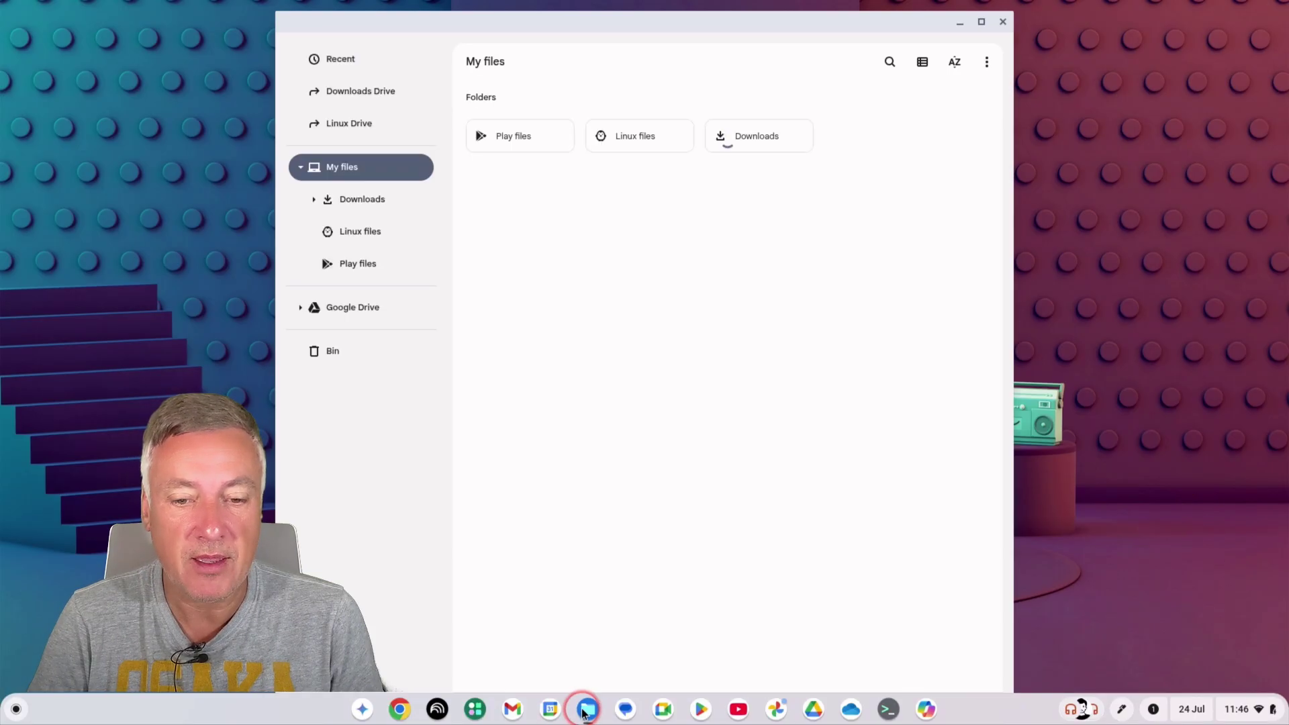
{"action": "left_click", "coordinate": [668, 390]}
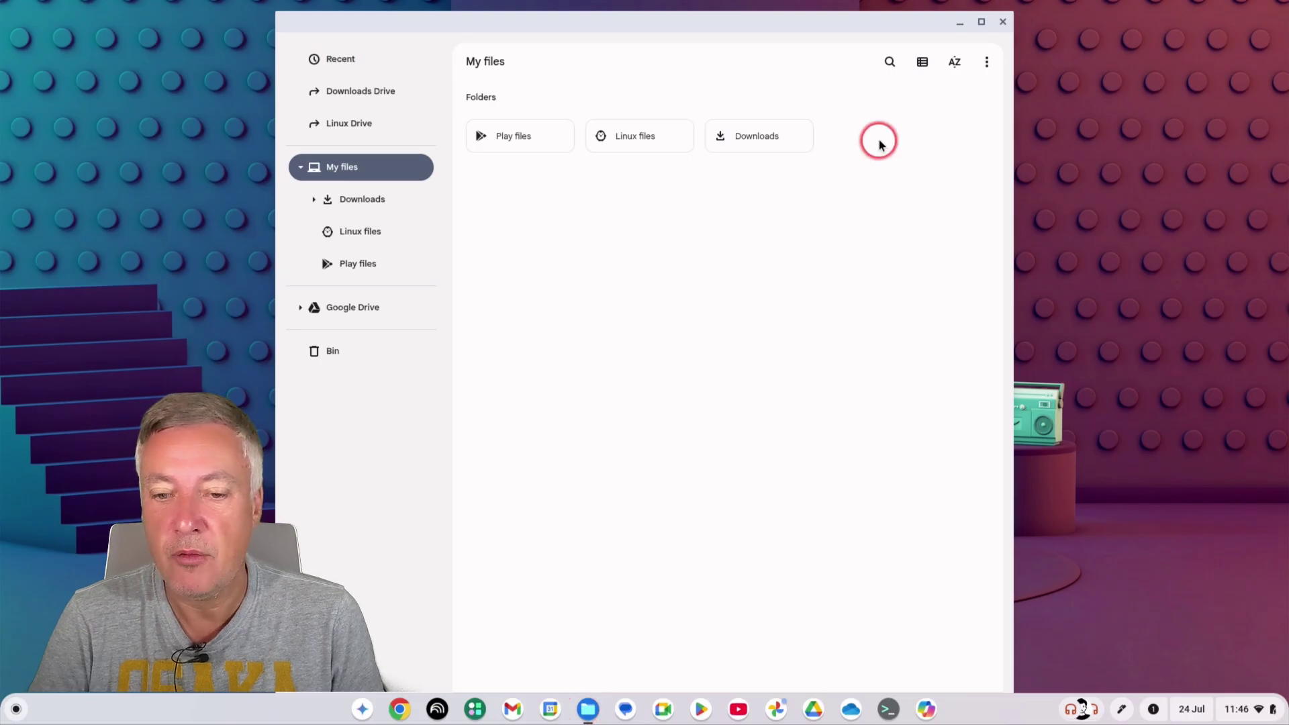
{"action": "left_click", "coordinate": [985, 65]}
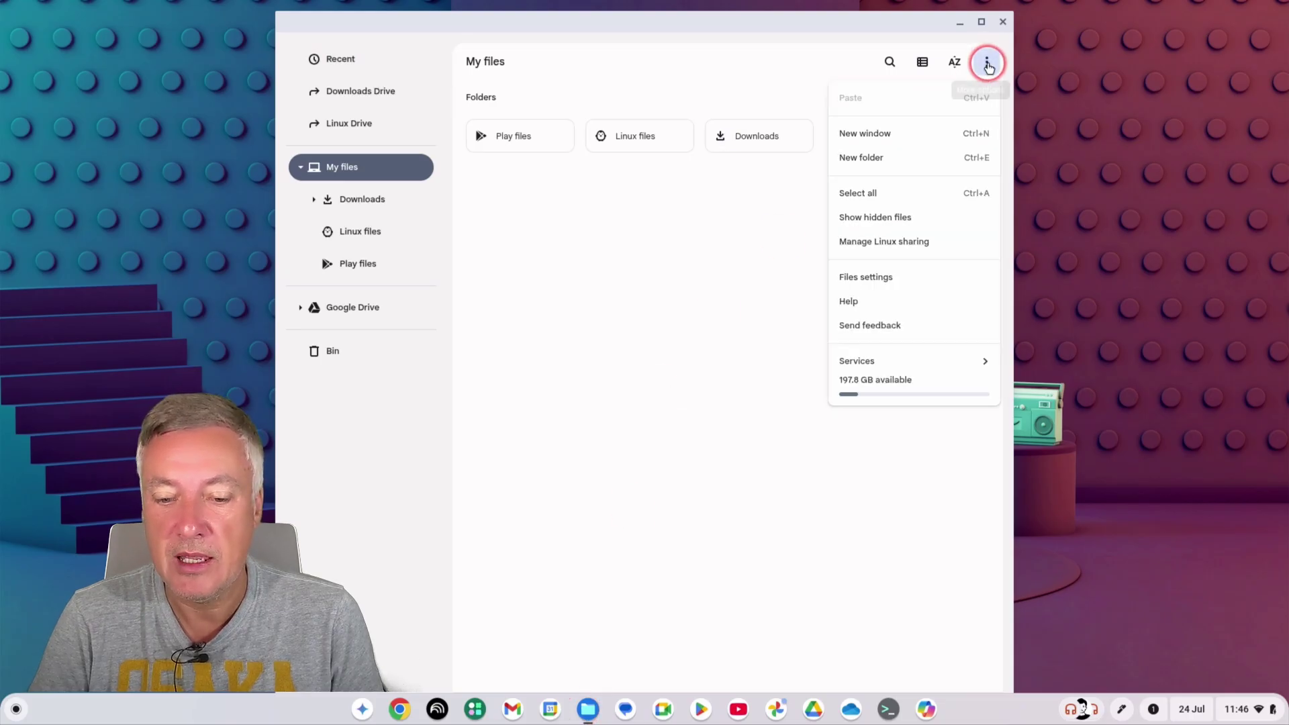
{"action": "left_click", "coordinate": [910, 389]}
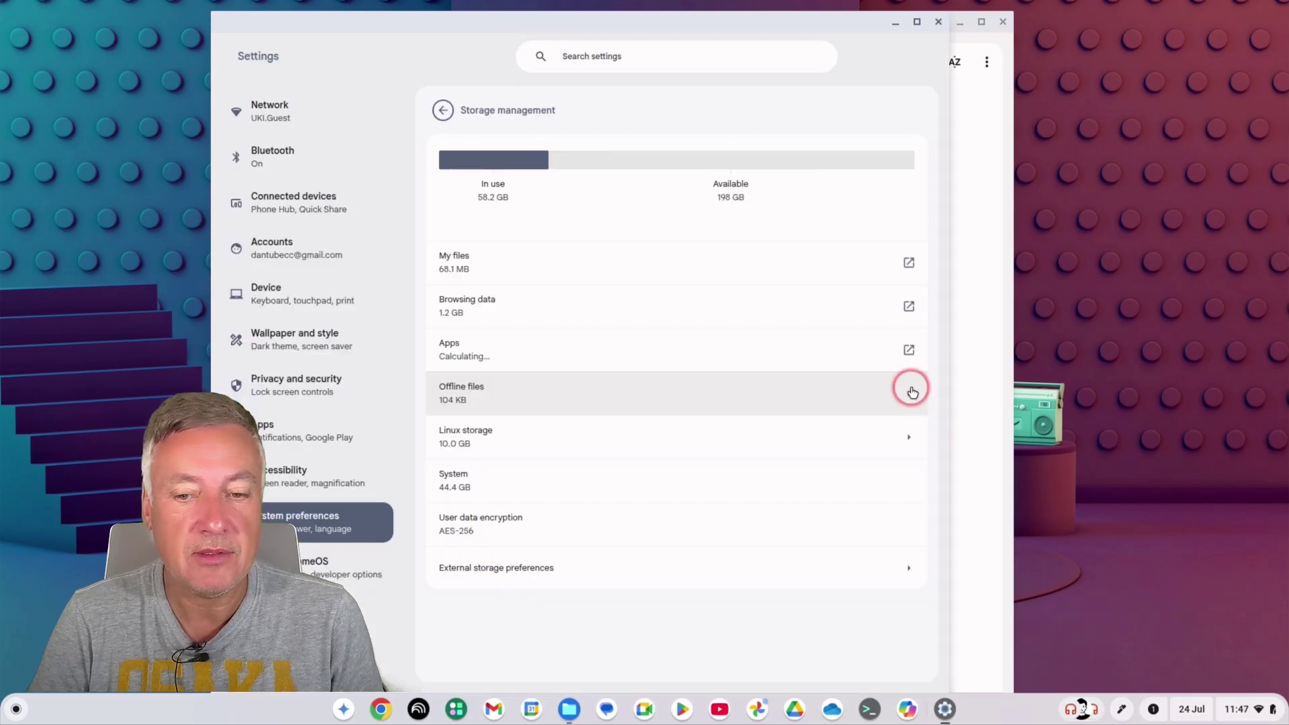
{"action": "left_click", "coordinate": [939, 21]}
{"action": "left_click", "coordinate": [1001, 22]}
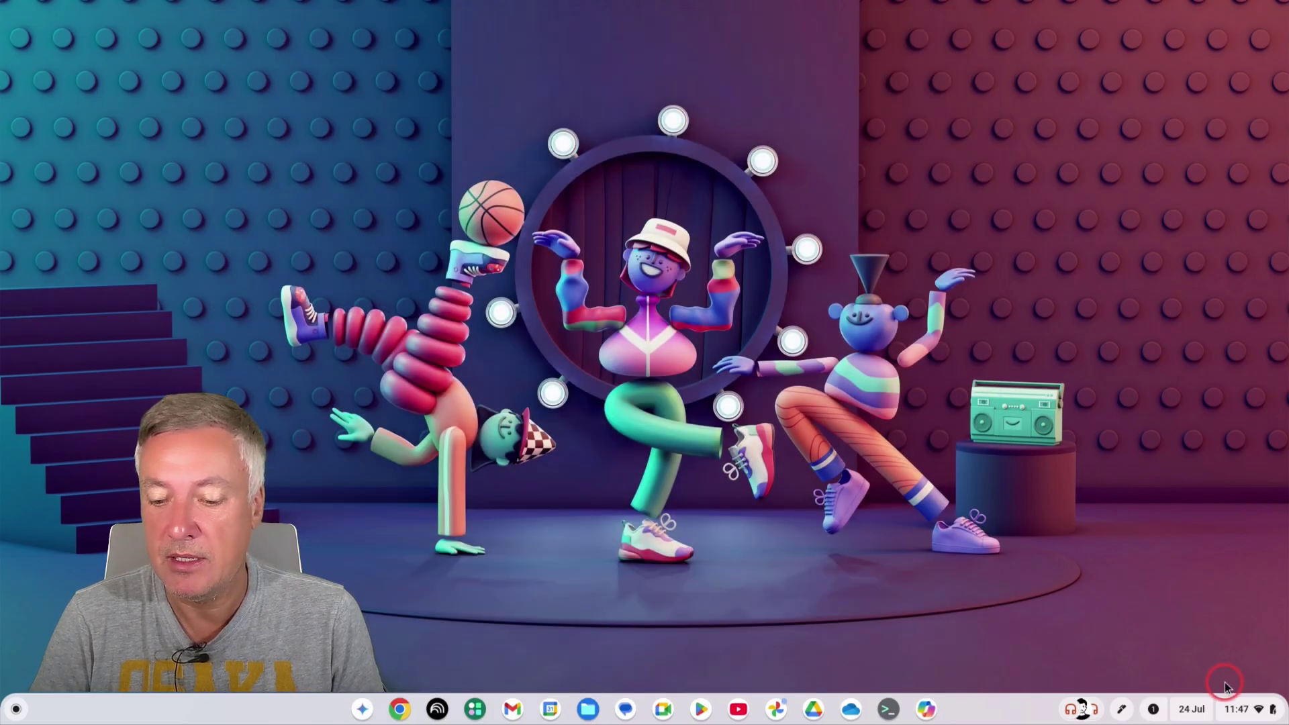
Open the Storage management page under System preferences in the Chromebook's settings.
{"action": "left_click", "coordinate": [1243, 715]}
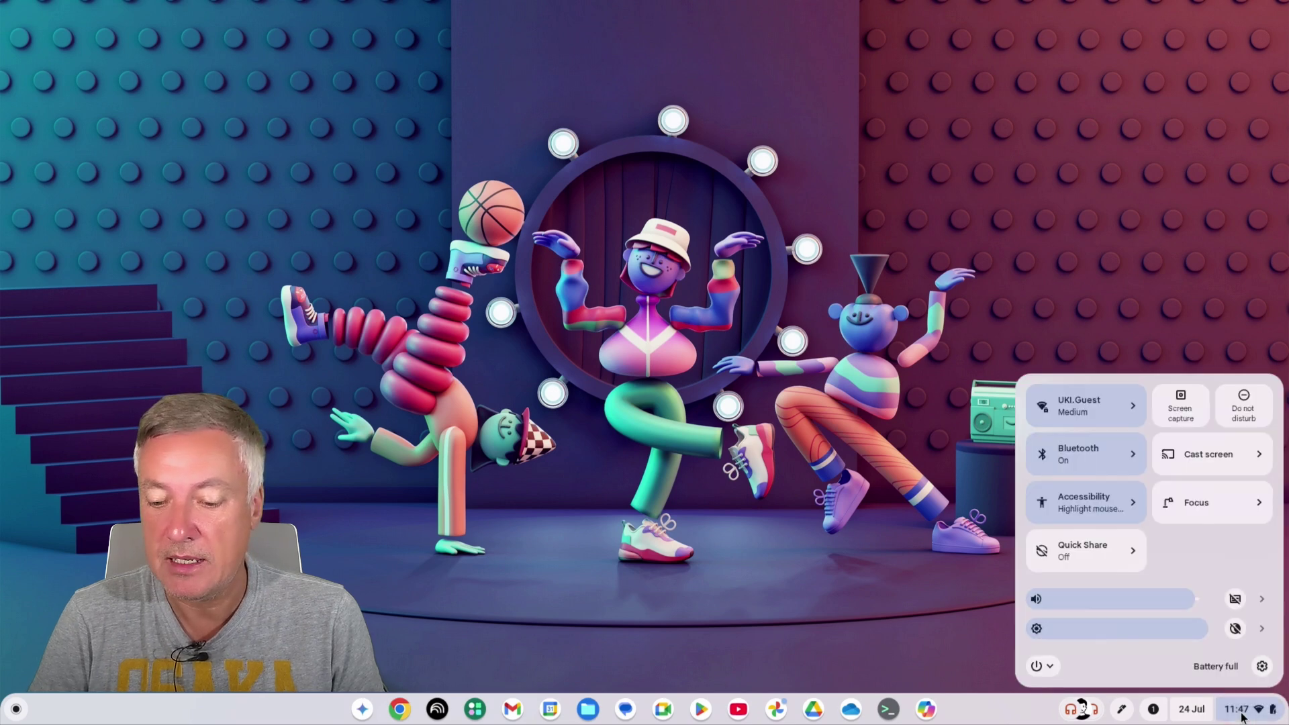
{"action": "left_click", "coordinate": [1260, 671]}
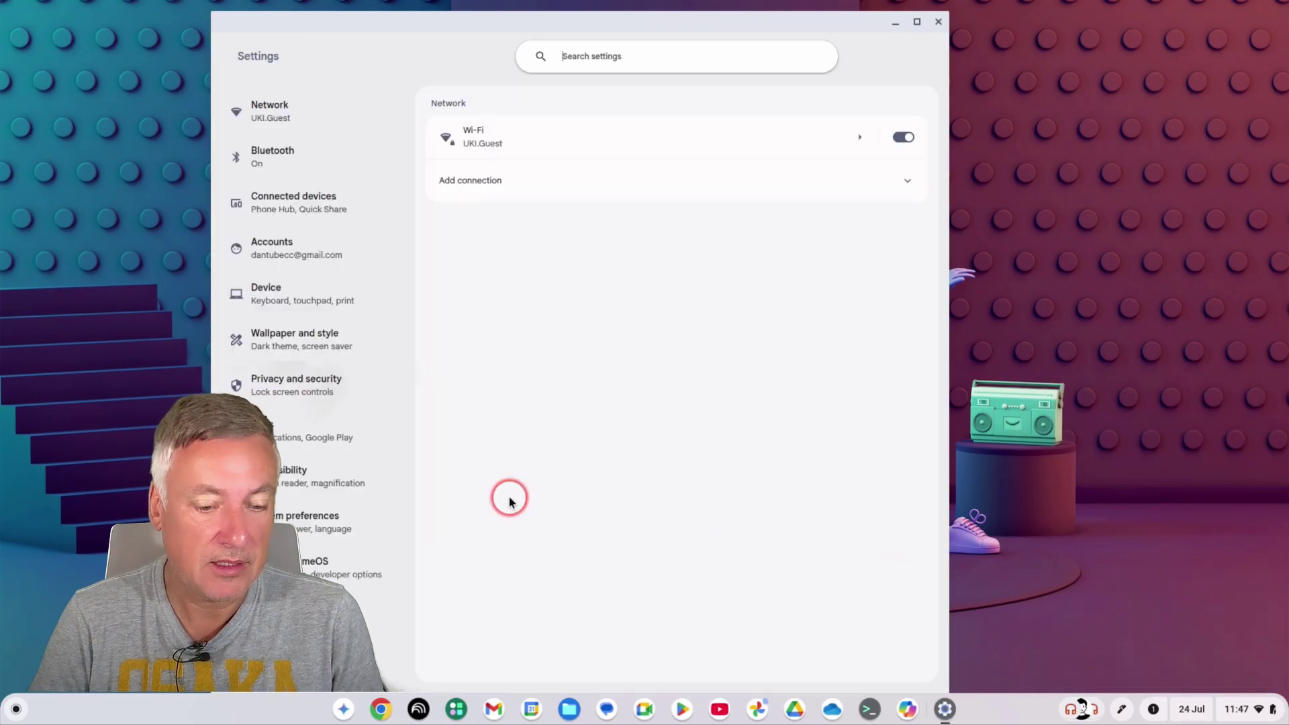
{"action": "left_click", "coordinate": [362, 511]}
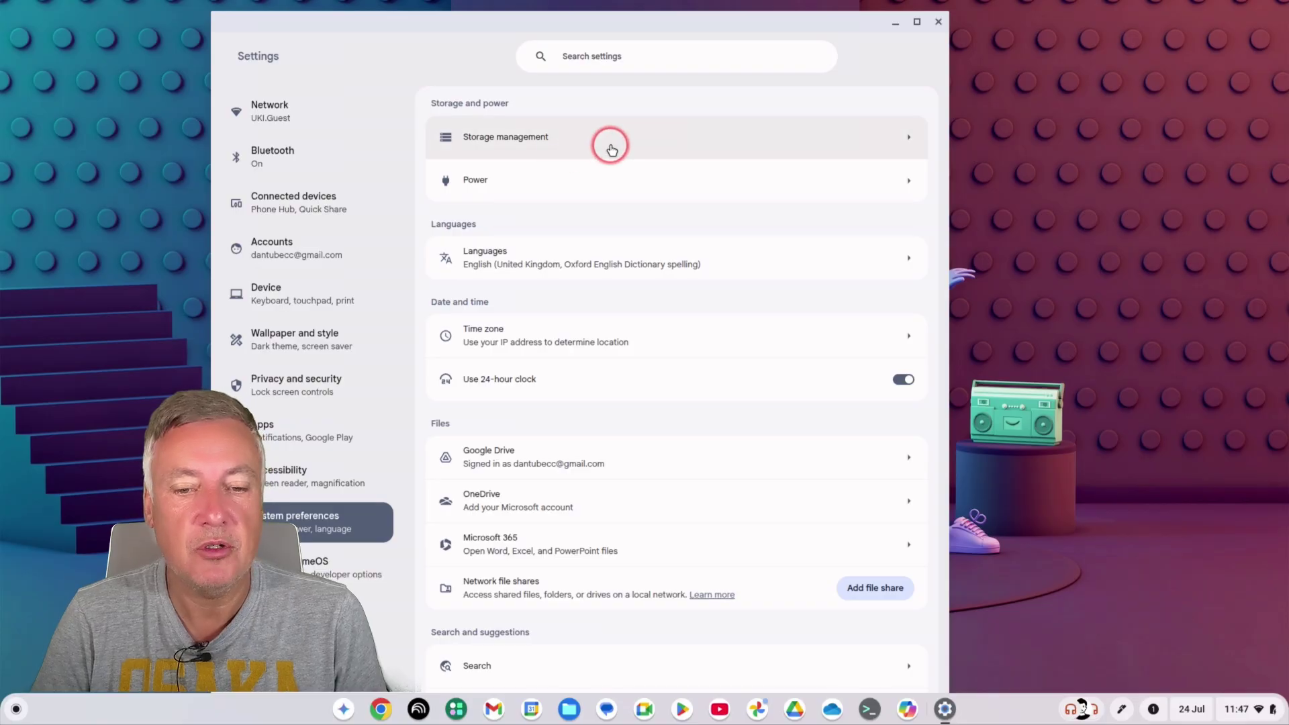
{"action": "left_click", "coordinate": [749, 139]}
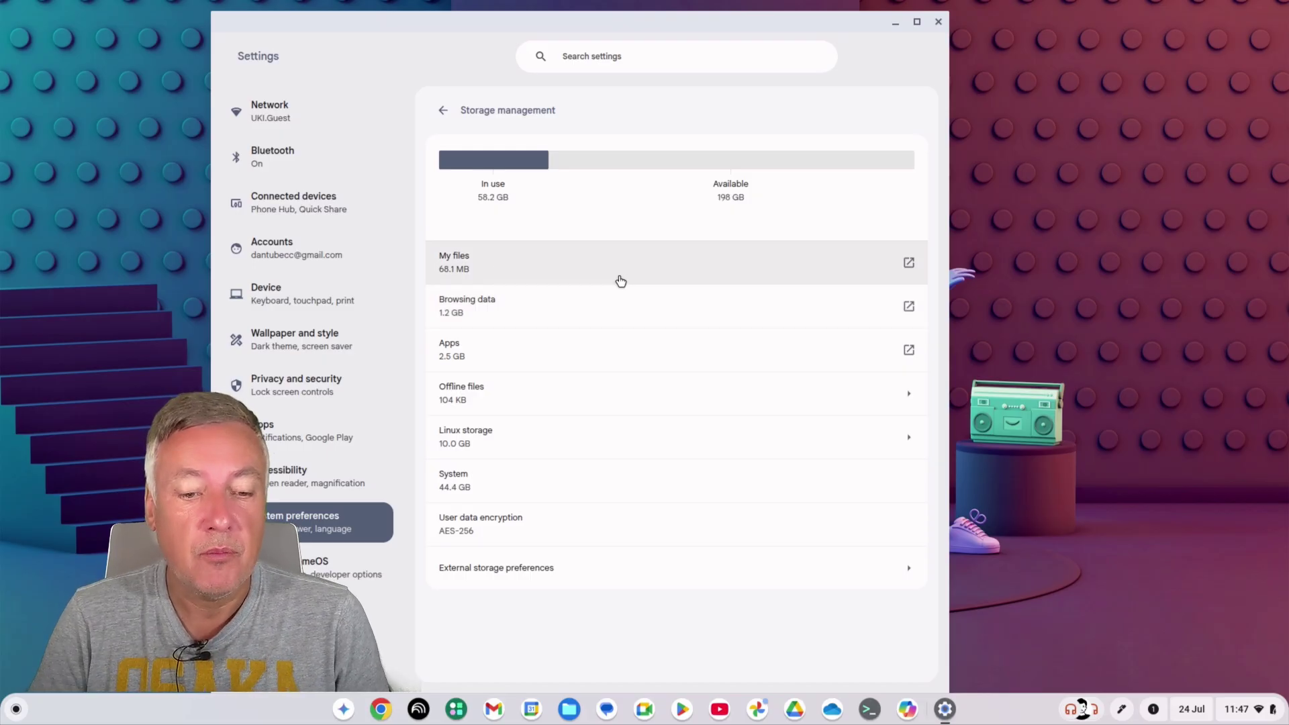
{"action": "left_click", "coordinate": [627, 304]}
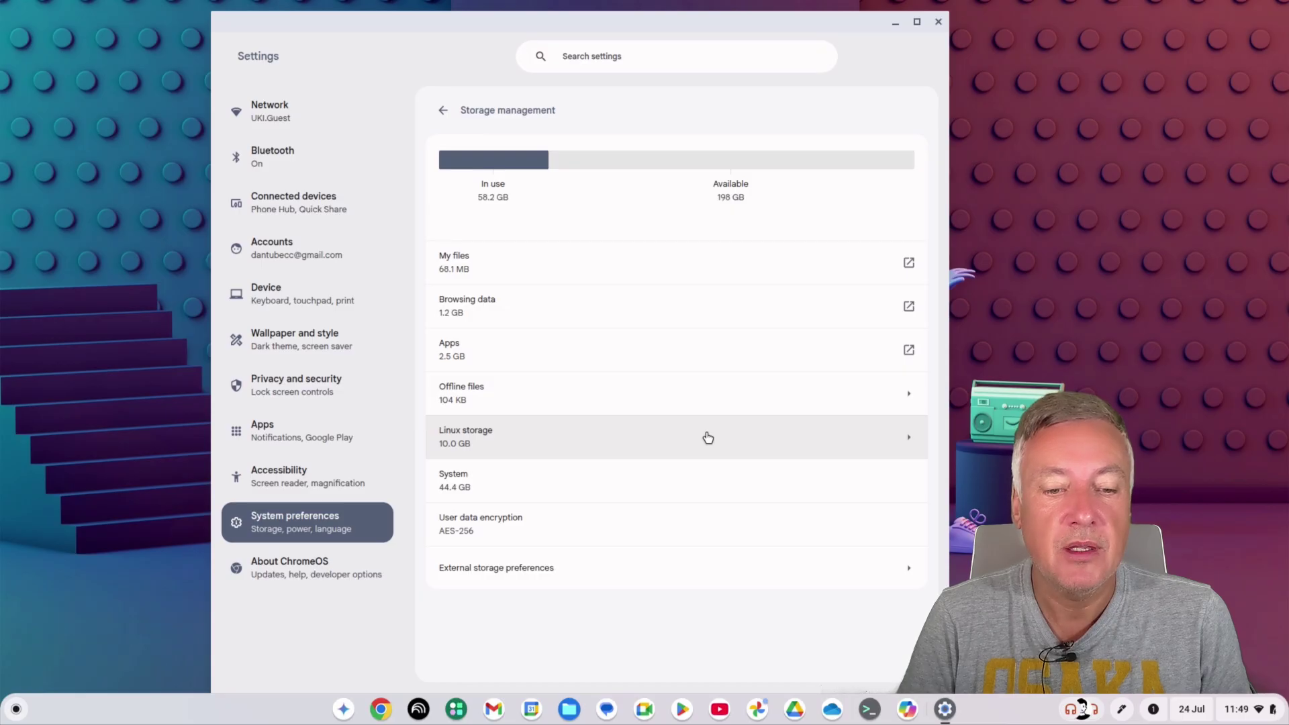
Open My files from the storage breakdown and look through the Downloads, Linux files and Play files folders, returning to Downloads.
{"action": "left_click", "coordinate": [888, 248]}
{"action": "left_click", "coordinate": [904, 261]}
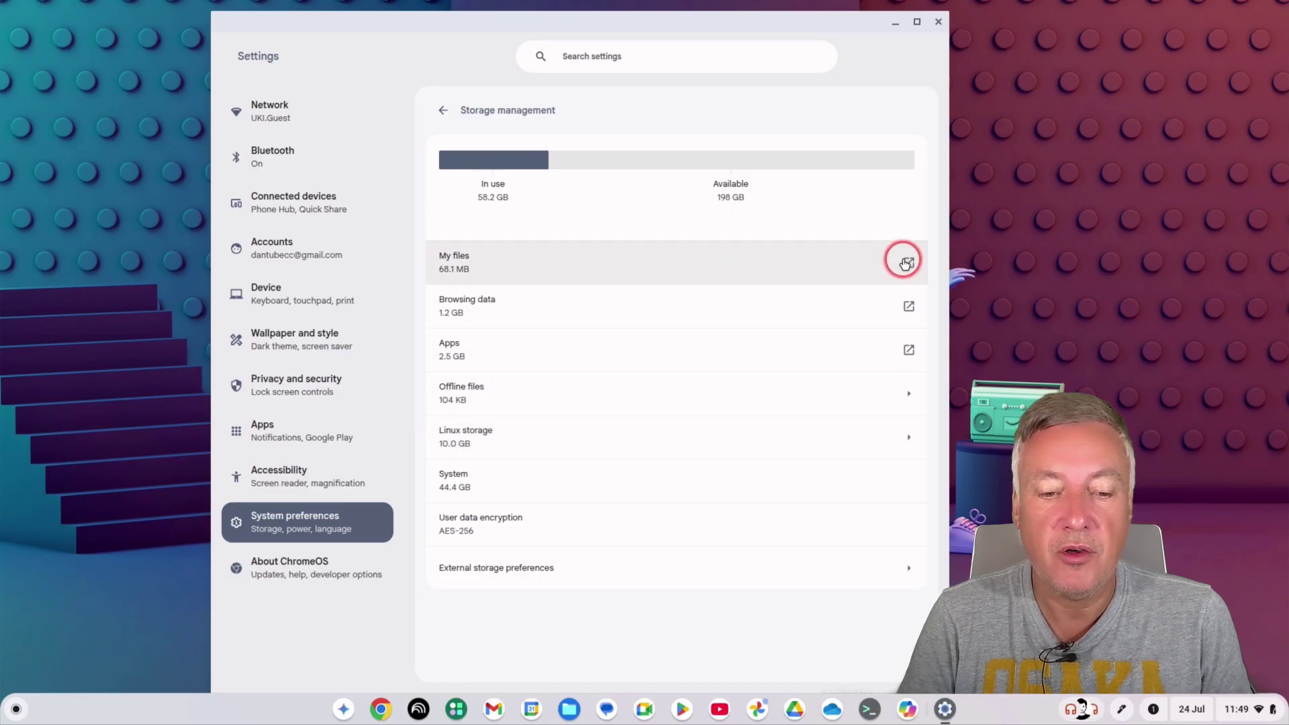
{"action": "left_click", "coordinate": [668, 283]}
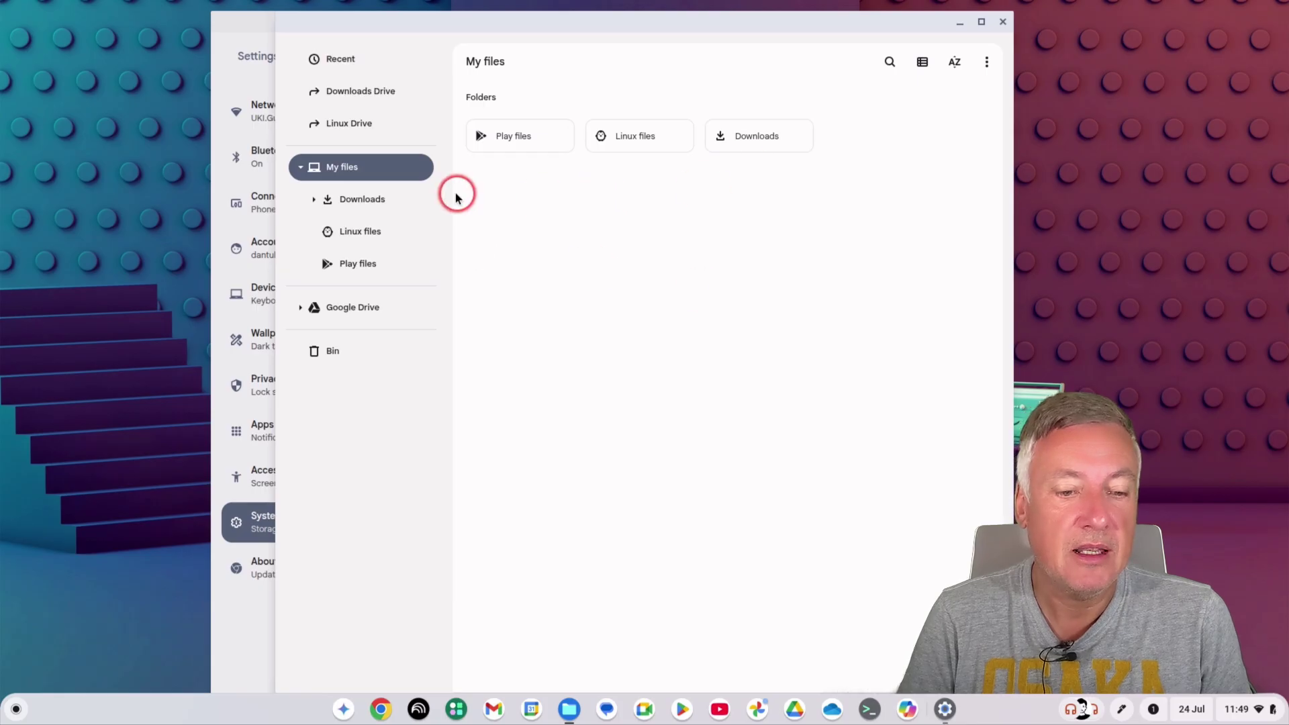
{"action": "left_click", "coordinate": [362, 203]}
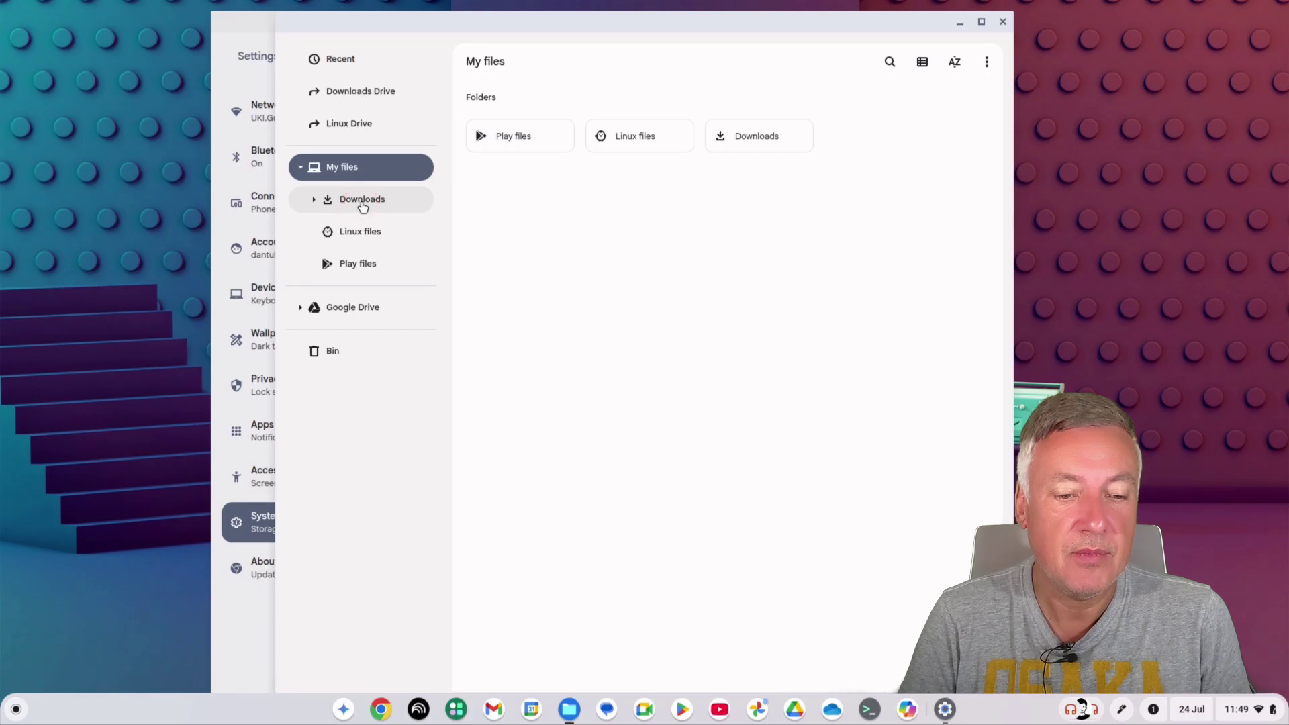
{"action": "left_click", "coordinate": [369, 233]}
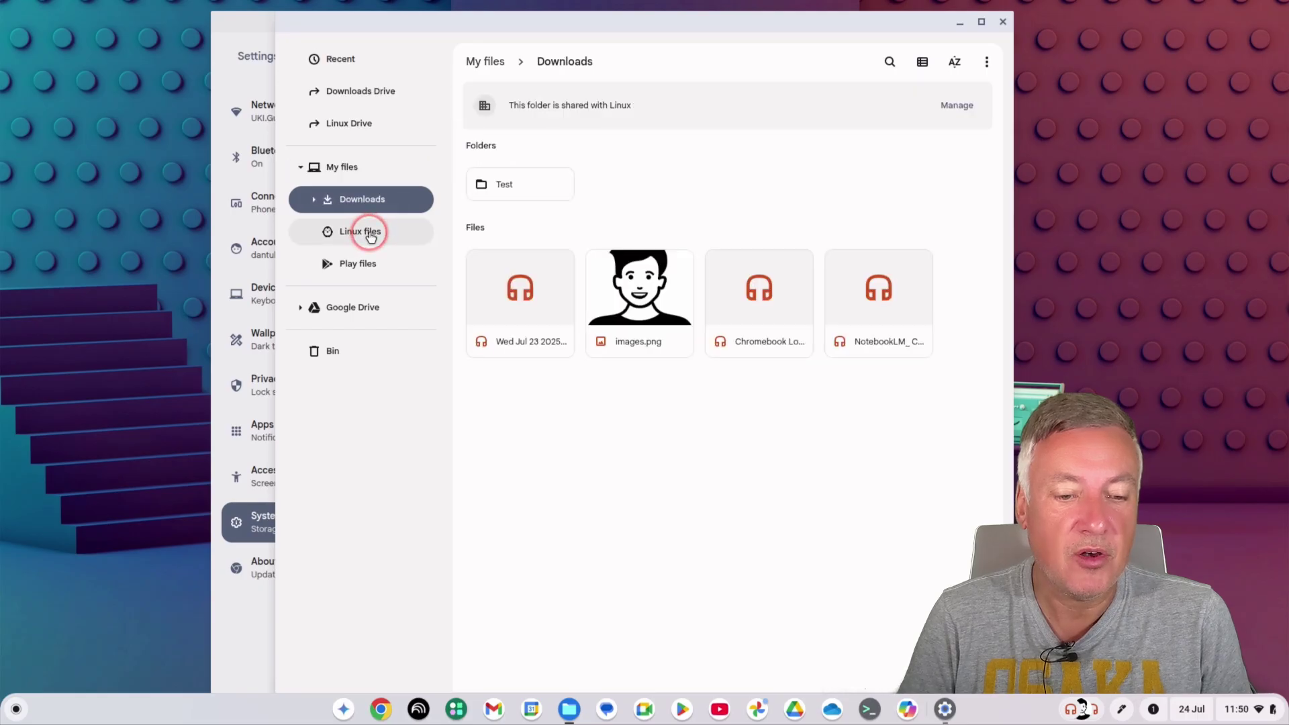
{"action": "left_click", "coordinate": [376, 262]}
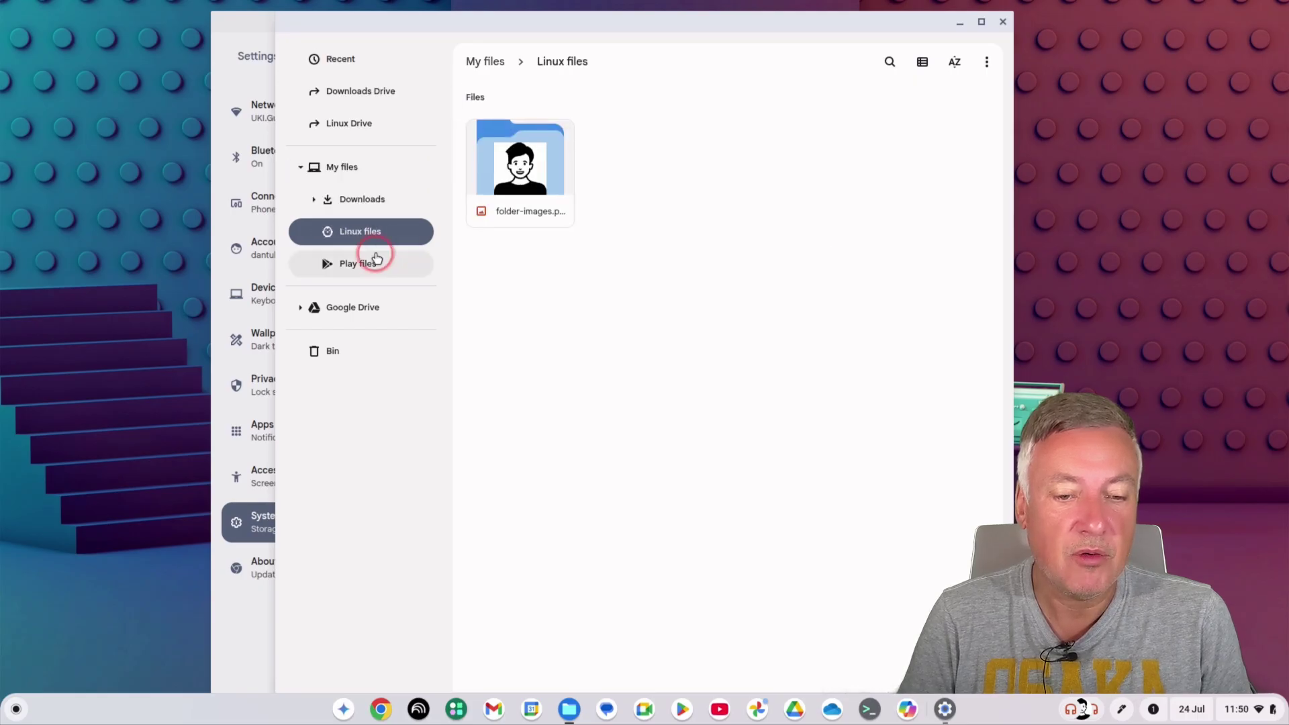
{"action": "left_click", "coordinate": [362, 203]}
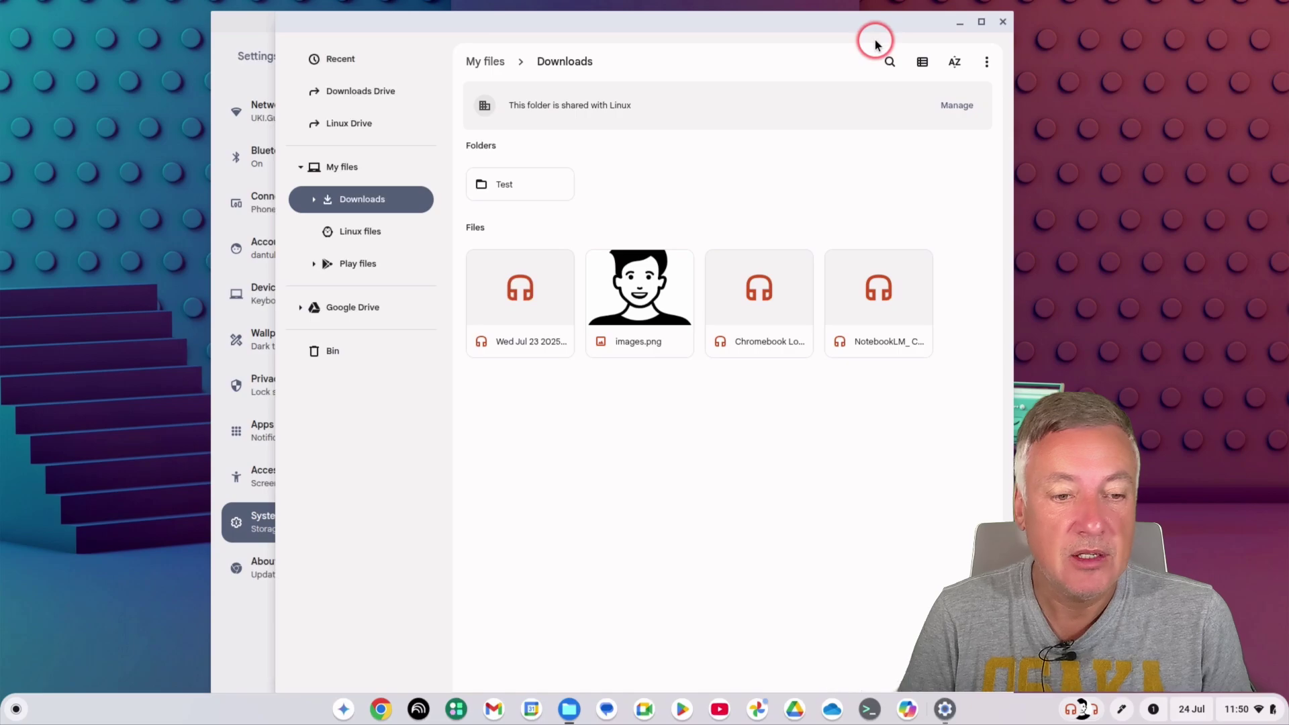
Open the browsing data deletion options from Storage management and set them to All time with only Cached images and files selected.
{"action": "left_click", "coordinate": [243, 37]}
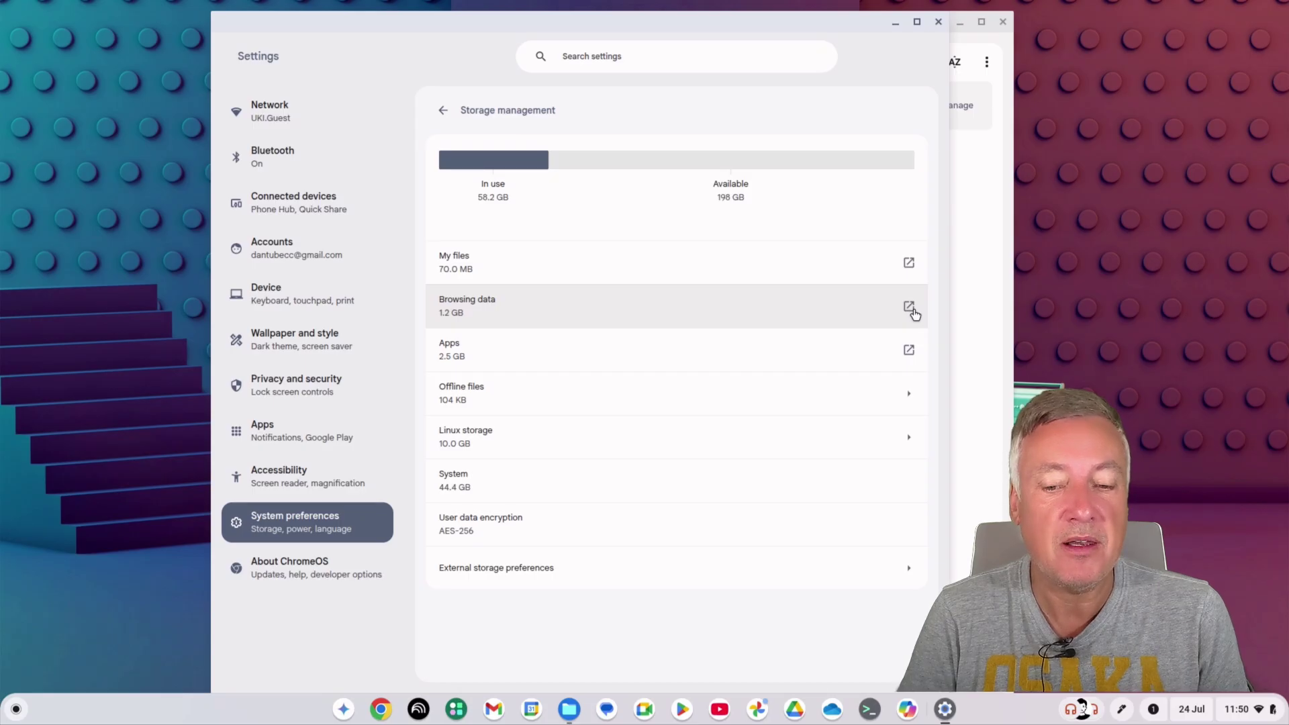
{"action": "left_click", "coordinate": [910, 309]}
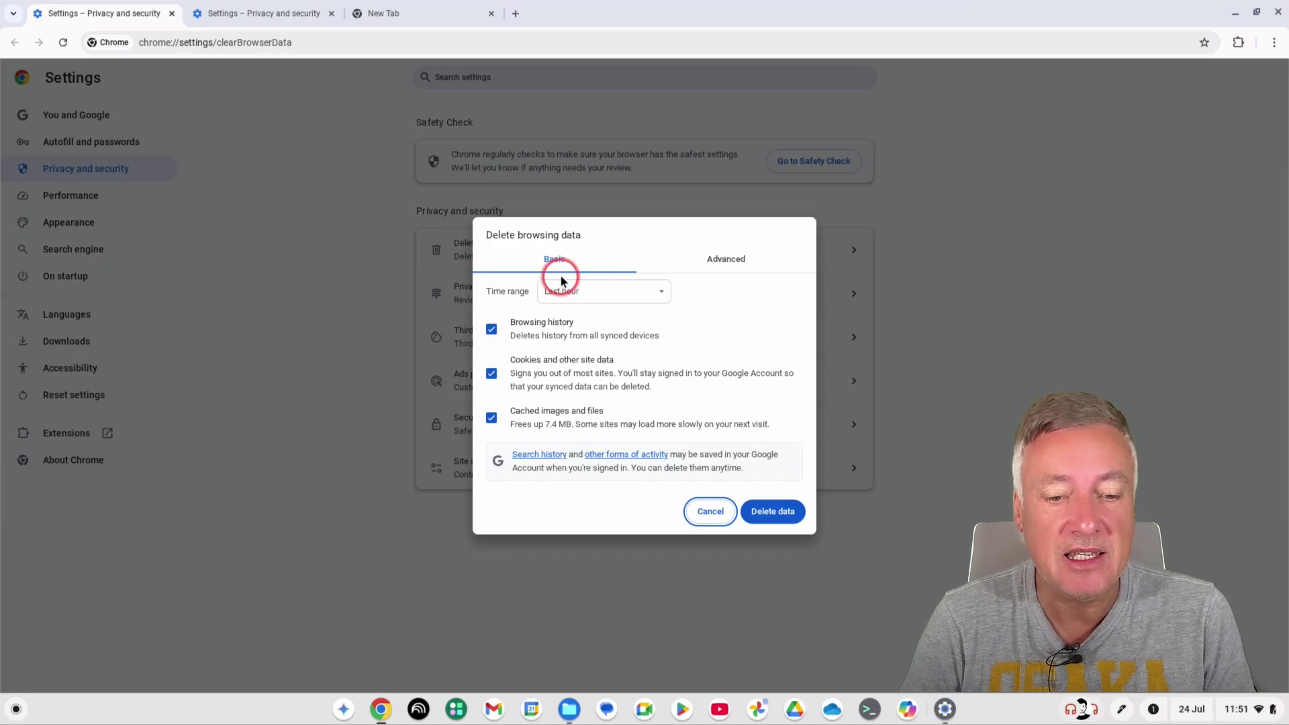
{"action": "left_click", "coordinate": [665, 302]}
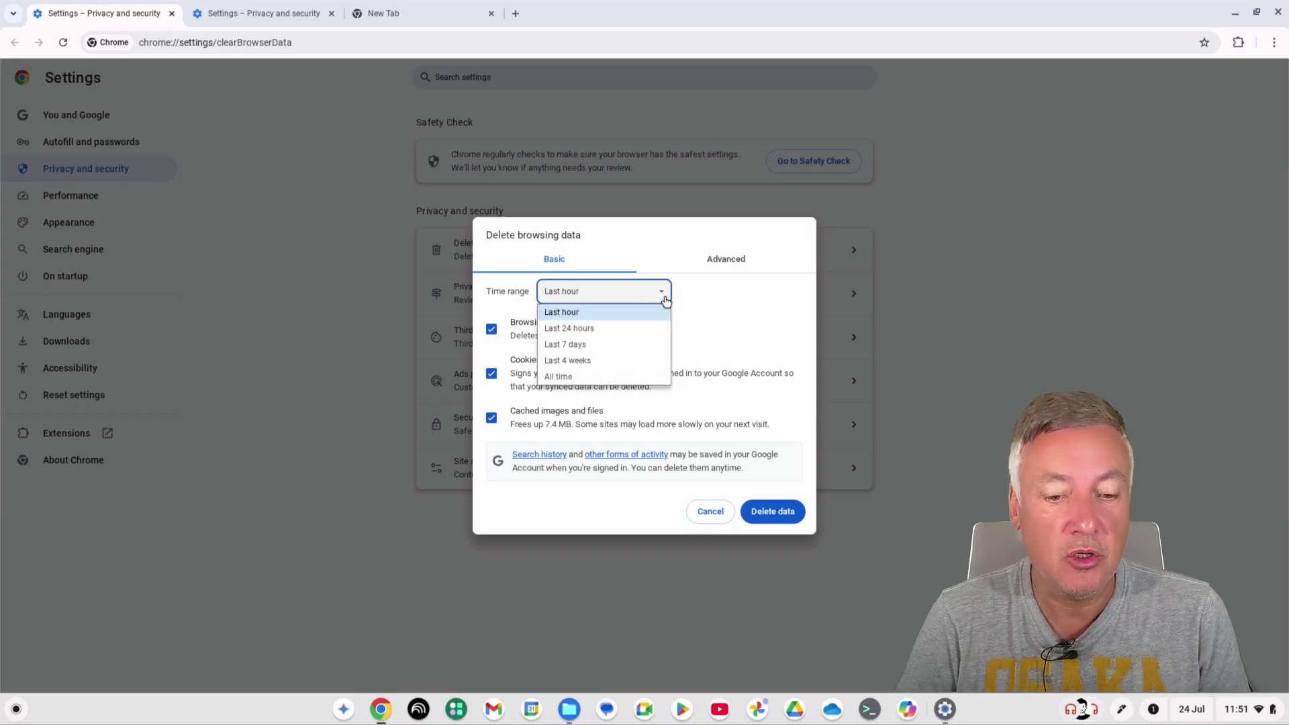
{"action": "left_click", "coordinate": [615, 377]}
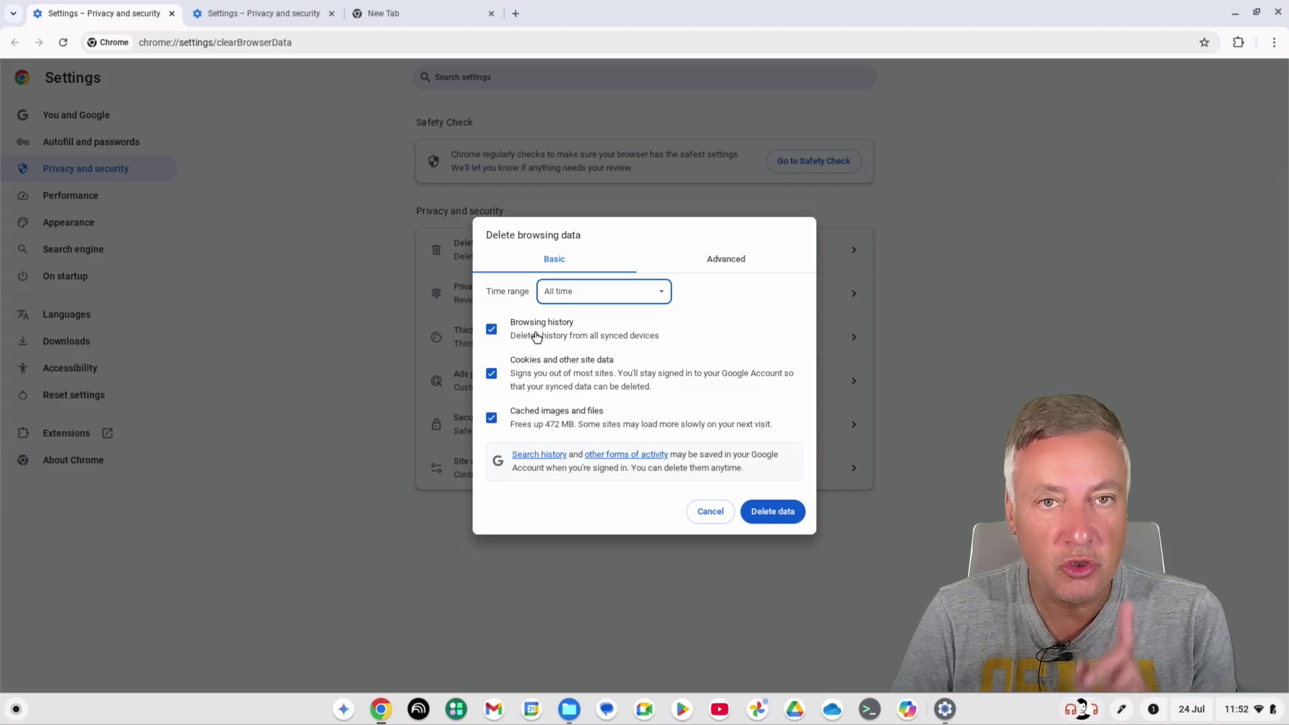
{"action": "left_click", "coordinate": [491, 329]}
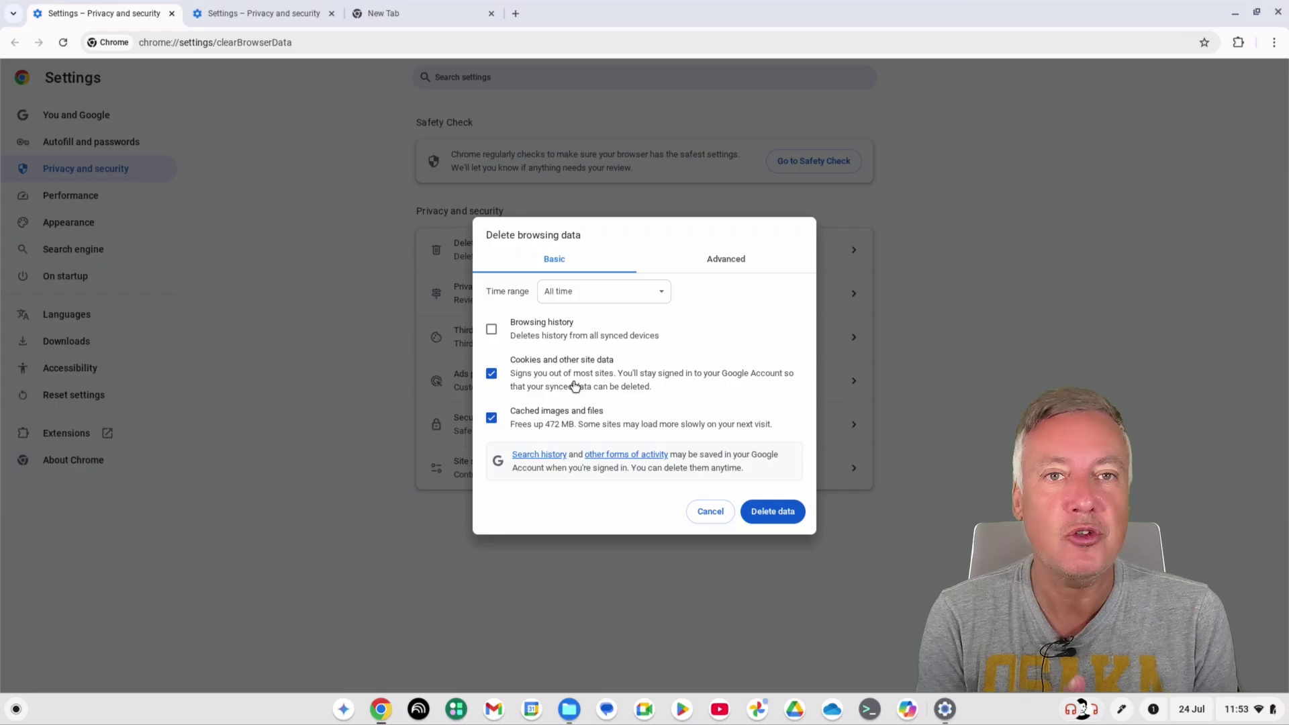
{"action": "left_click", "coordinate": [491, 379]}
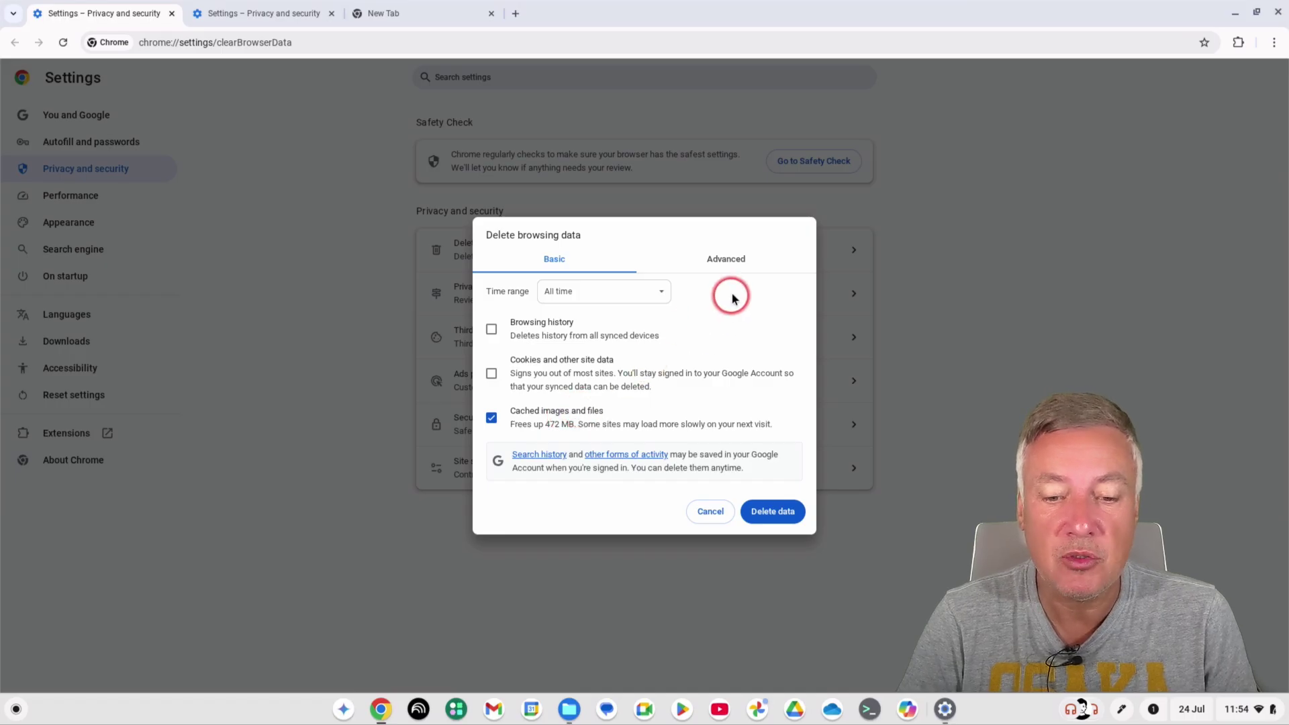
Review the full list of data types in the advanced browsing data deletion options and return to the basic options.
{"action": "left_click", "coordinate": [723, 262]}
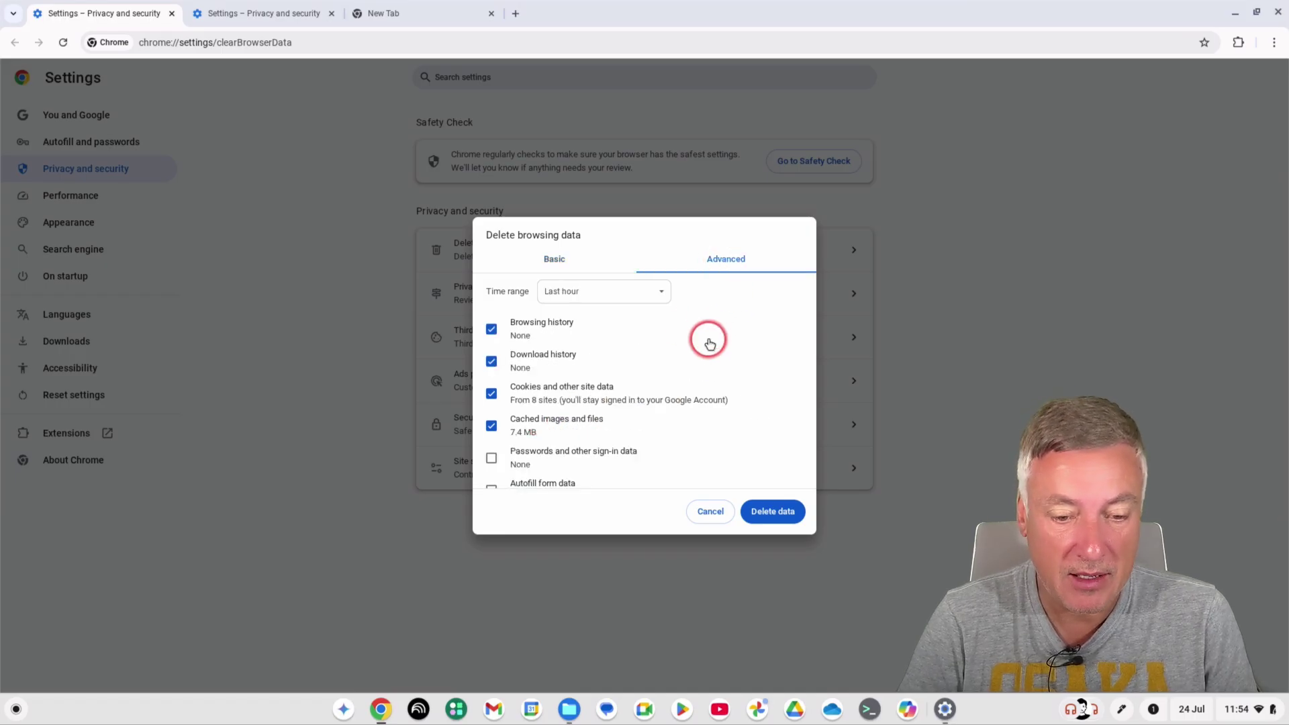
{"action": "scroll", "coordinate": [710, 345], "scroll_direction": "down", "scroll_amount": 2}
{"action": "scroll", "coordinate": [713, 348], "scroll_direction": "up", "scroll_amount": 2}
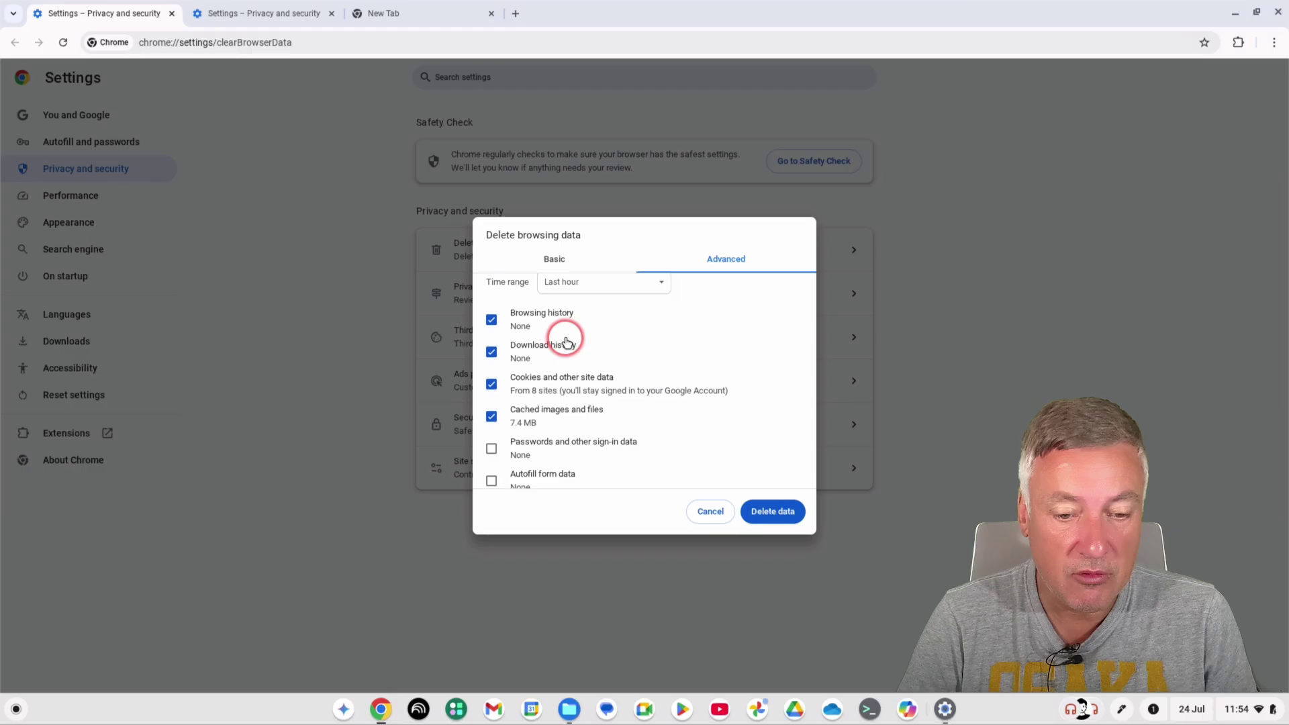
{"action": "scroll", "coordinate": [690, 381], "scroll_direction": "down", "scroll_amount": 2}
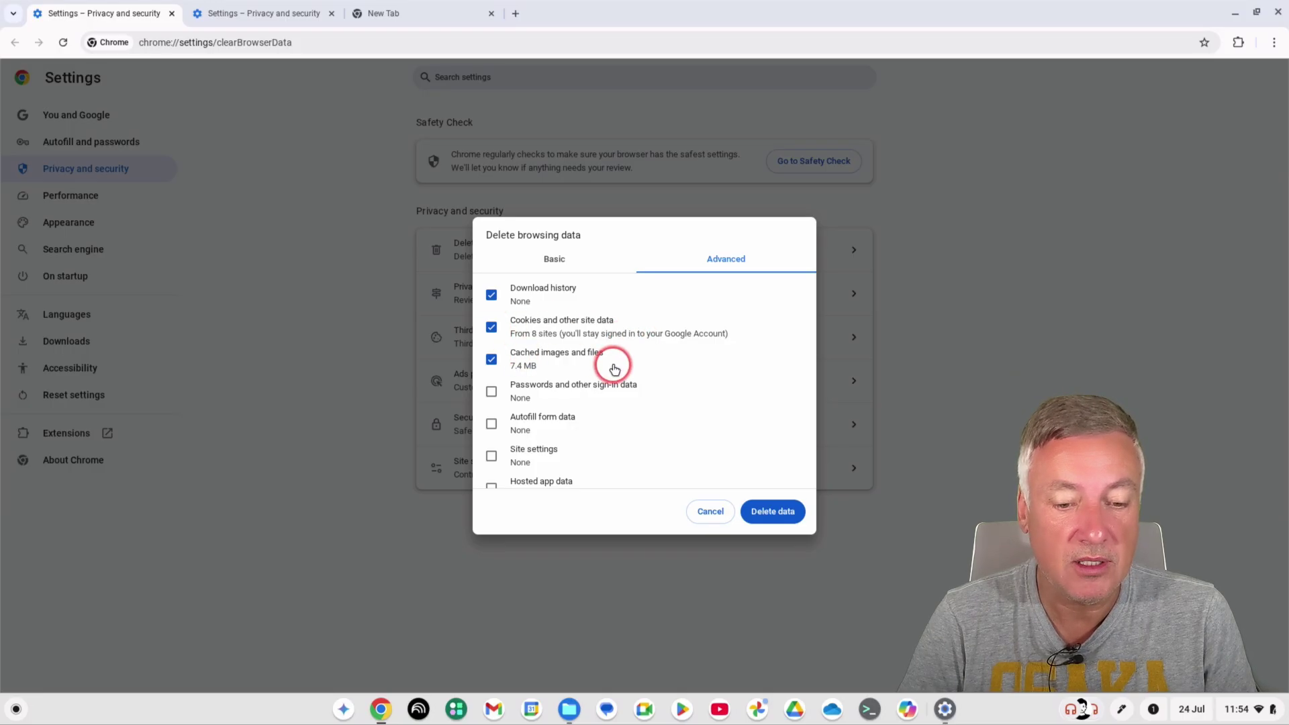
{"action": "scroll", "coordinate": [656, 366], "scroll_direction": "down", "scroll_amount": 1}
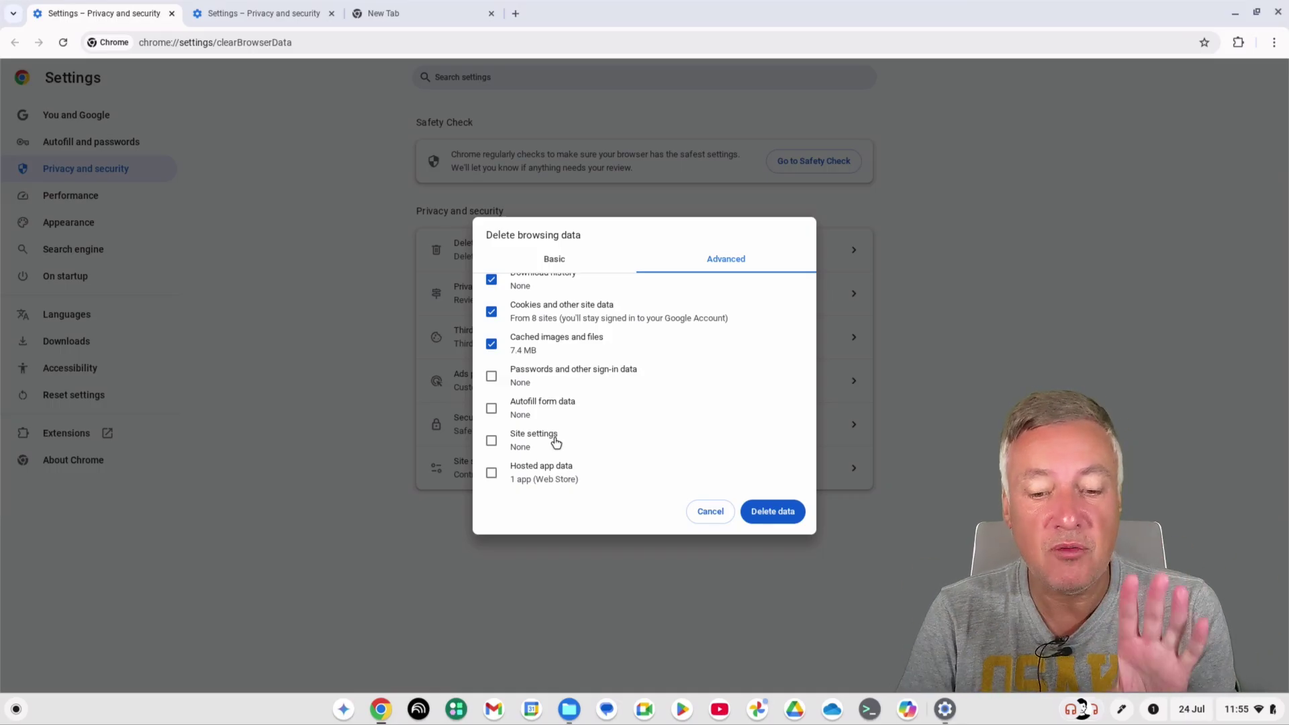
{"action": "left_click", "coordinate": [557, 263]}
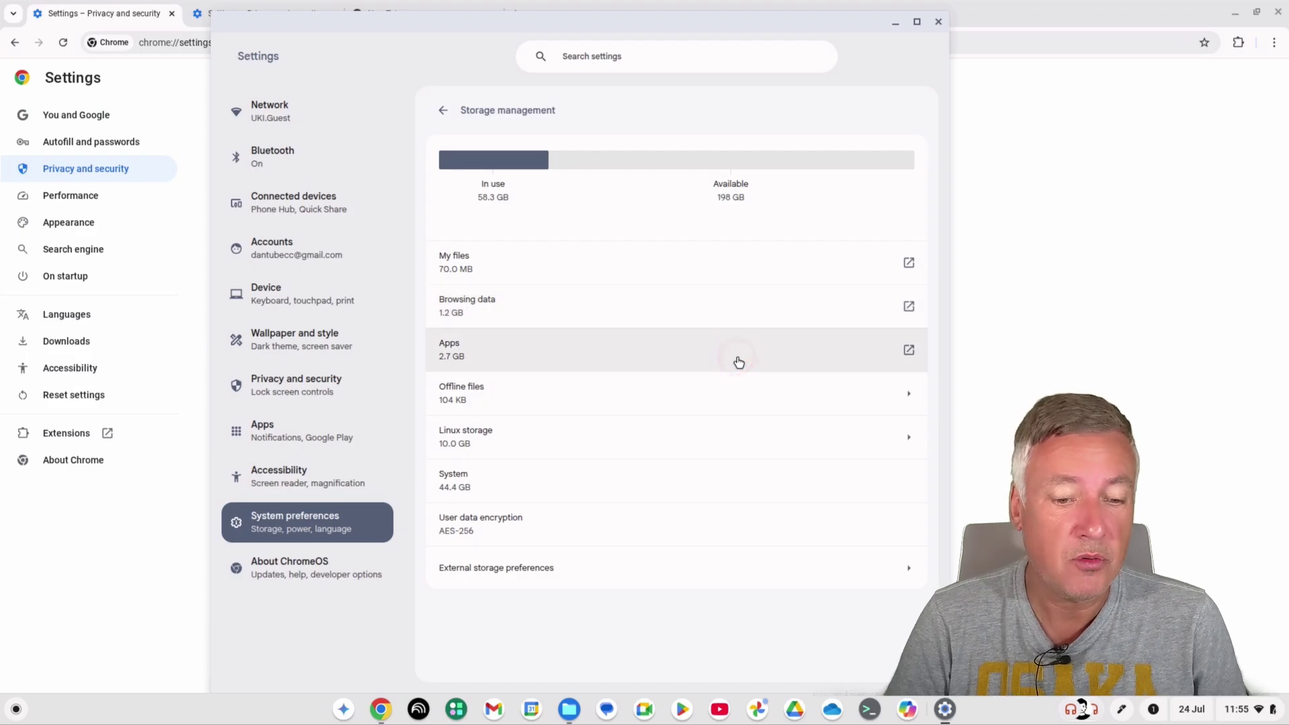
Open the installed apps list from Storage management and look through it for apps that could be removed.
{"action": "left_click", "coordinate": [908, 353]}
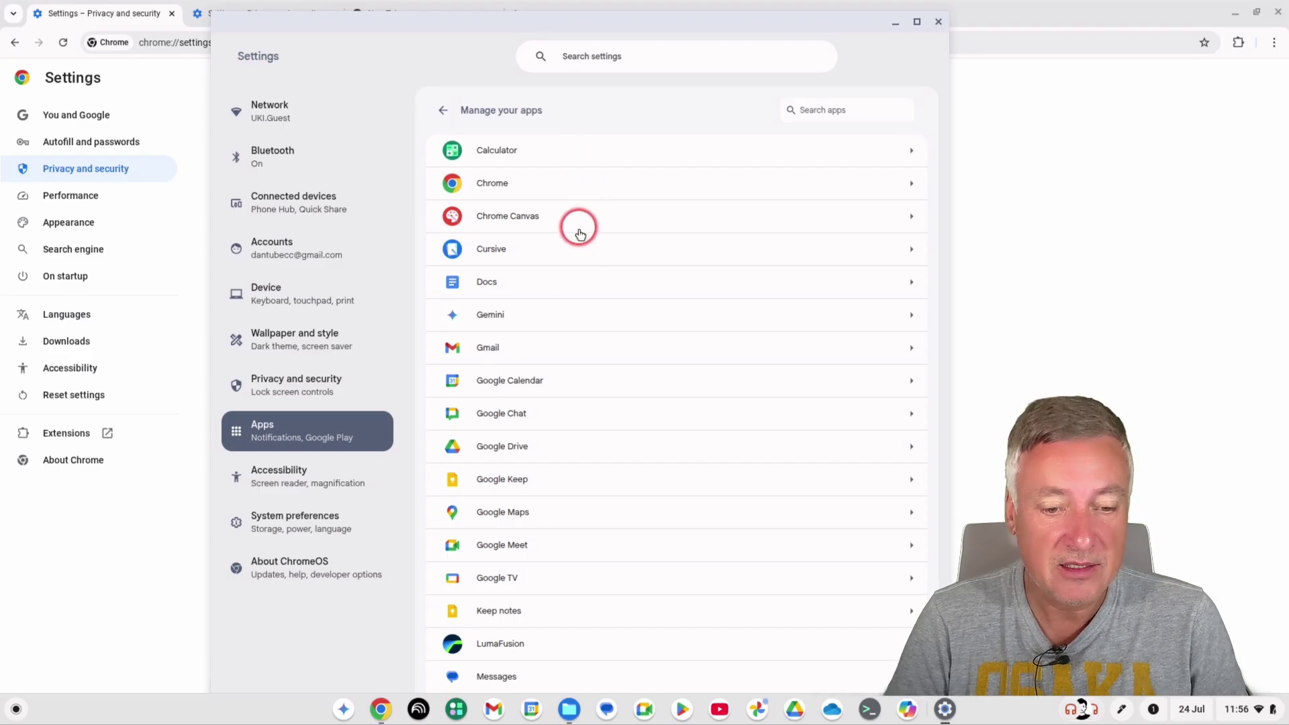
{"action": "scroll", "coordinate": [583, 368], "scroll_direction": "down", "scroll_amount": 4}
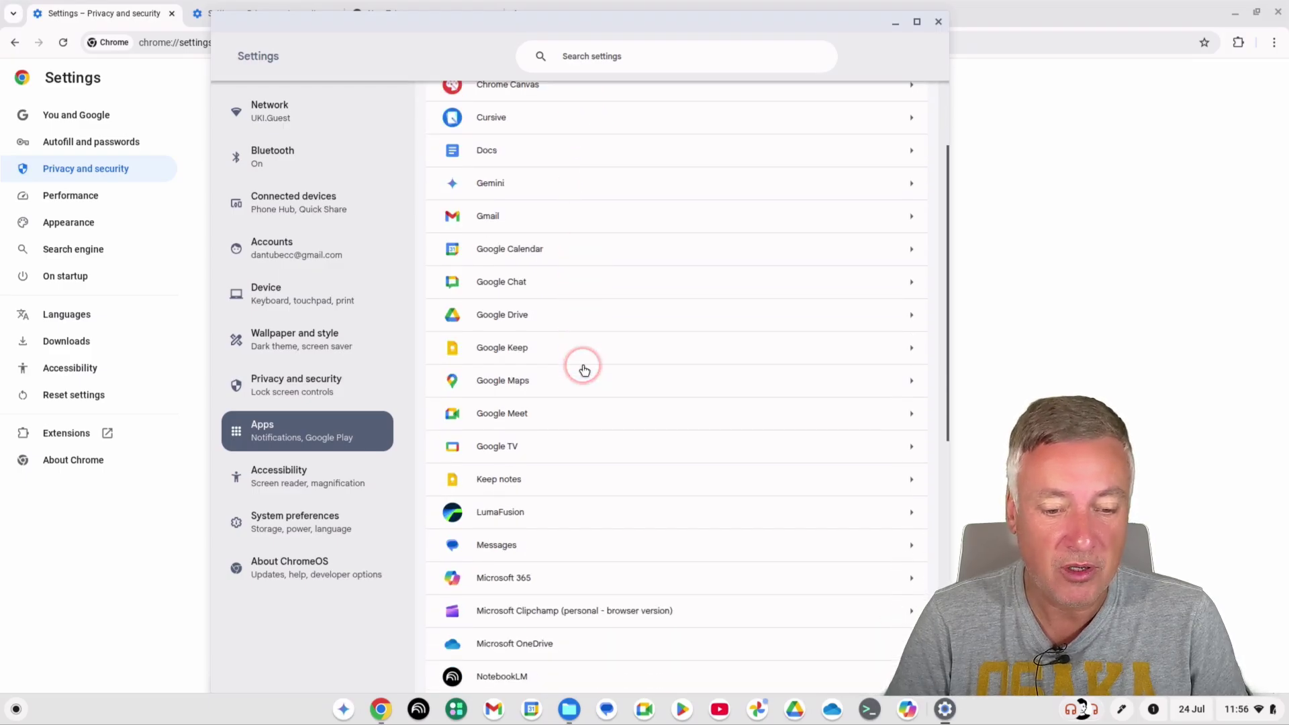
{"action": "scroll", "coordinate": [583, 369], "scroll_direction": "down", "scroll_amount": 3}
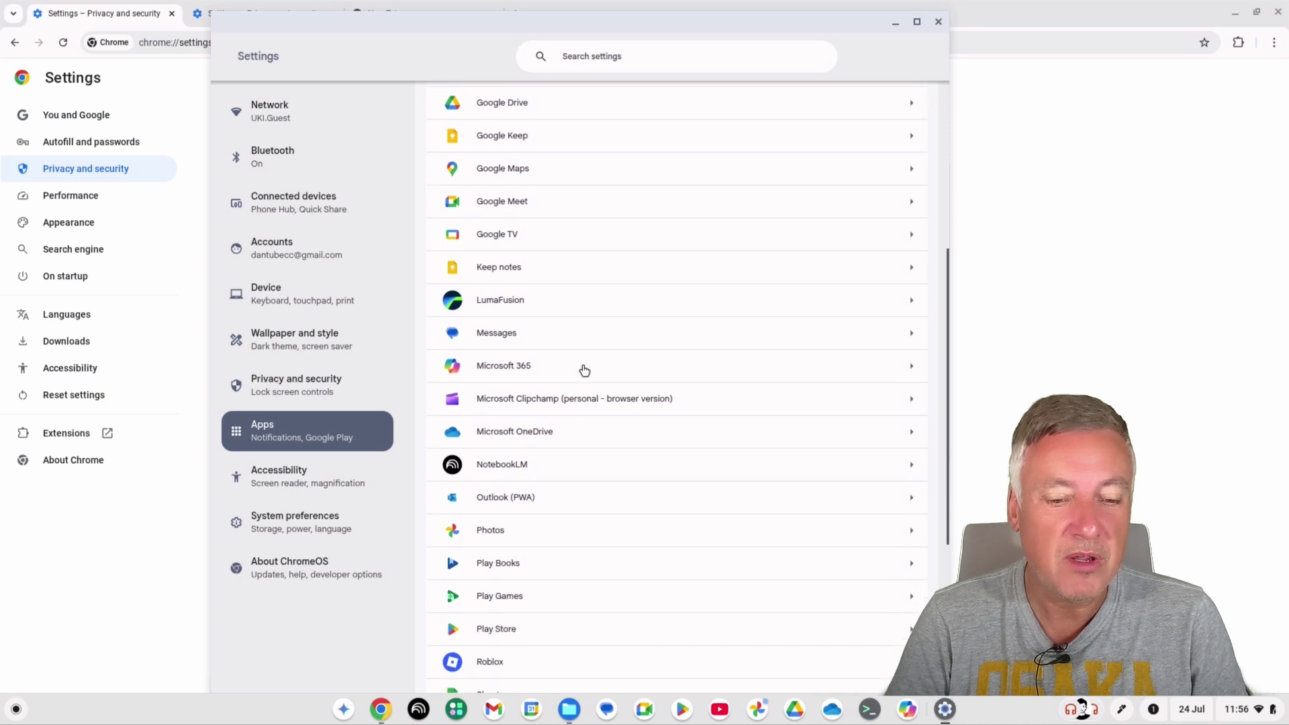
{"action": "left_click", "coordinate": [514, 343]}
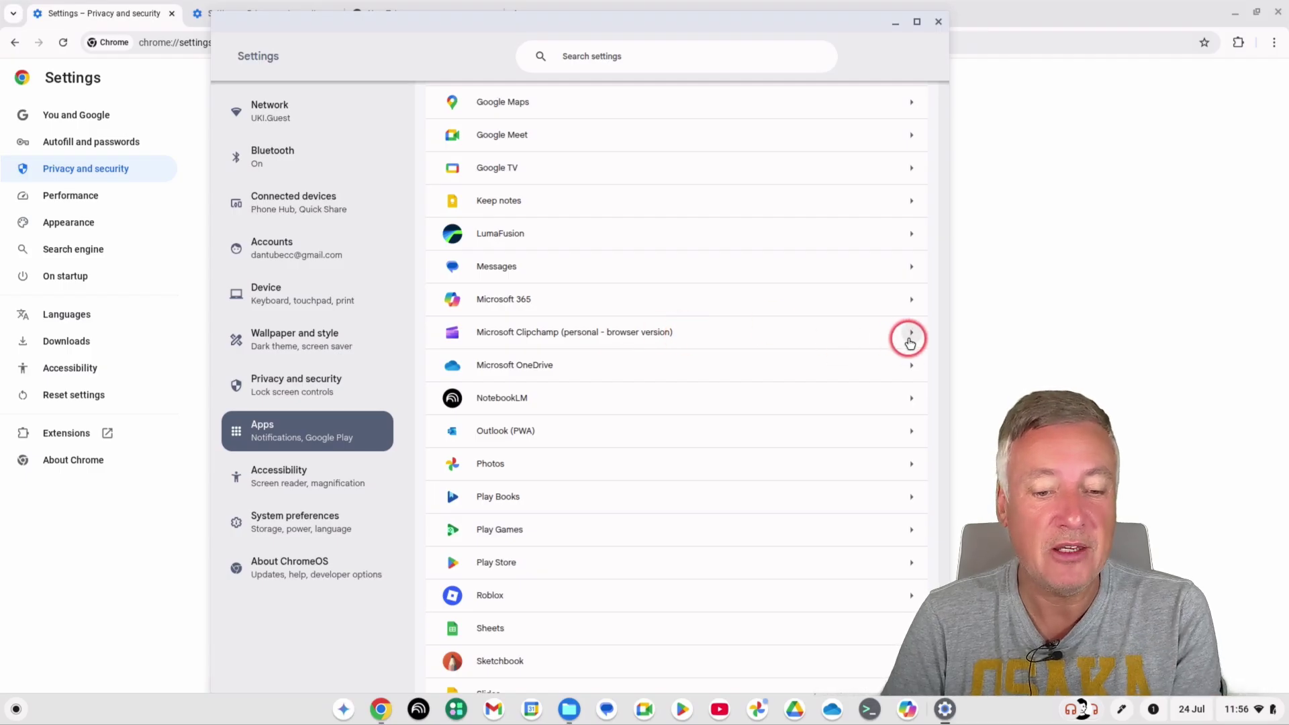
{"action": "scroll", "coordinate": [706, 422], "scroll_direction": "down", "scroll_amount": 5}
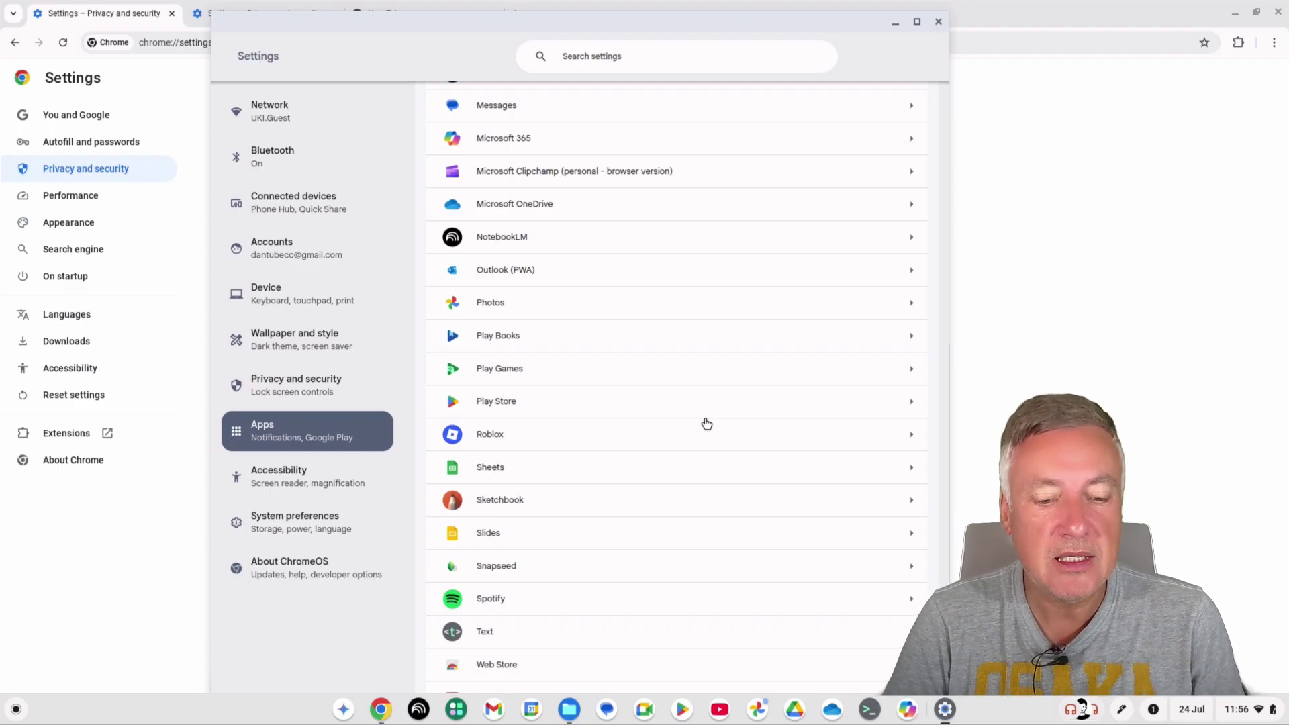
{"action": "scroll", "coordinate": [706, 423], "scroll_direction": "down", "scroll_amount": 2}
{"action": "left_click", "coordinate": [522, 548]}
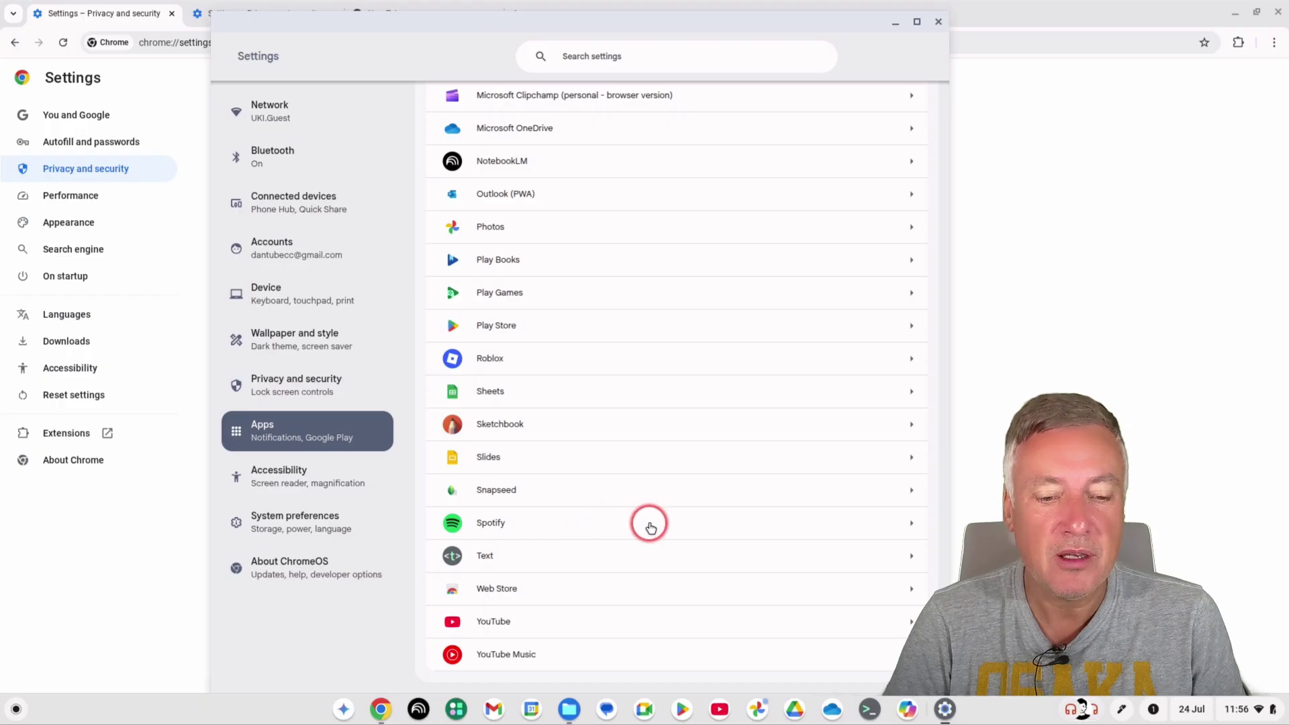
{"action": "scroll", "coordinate": [670, 462], "scroll_direction": "up", "scroll_amount": 15}
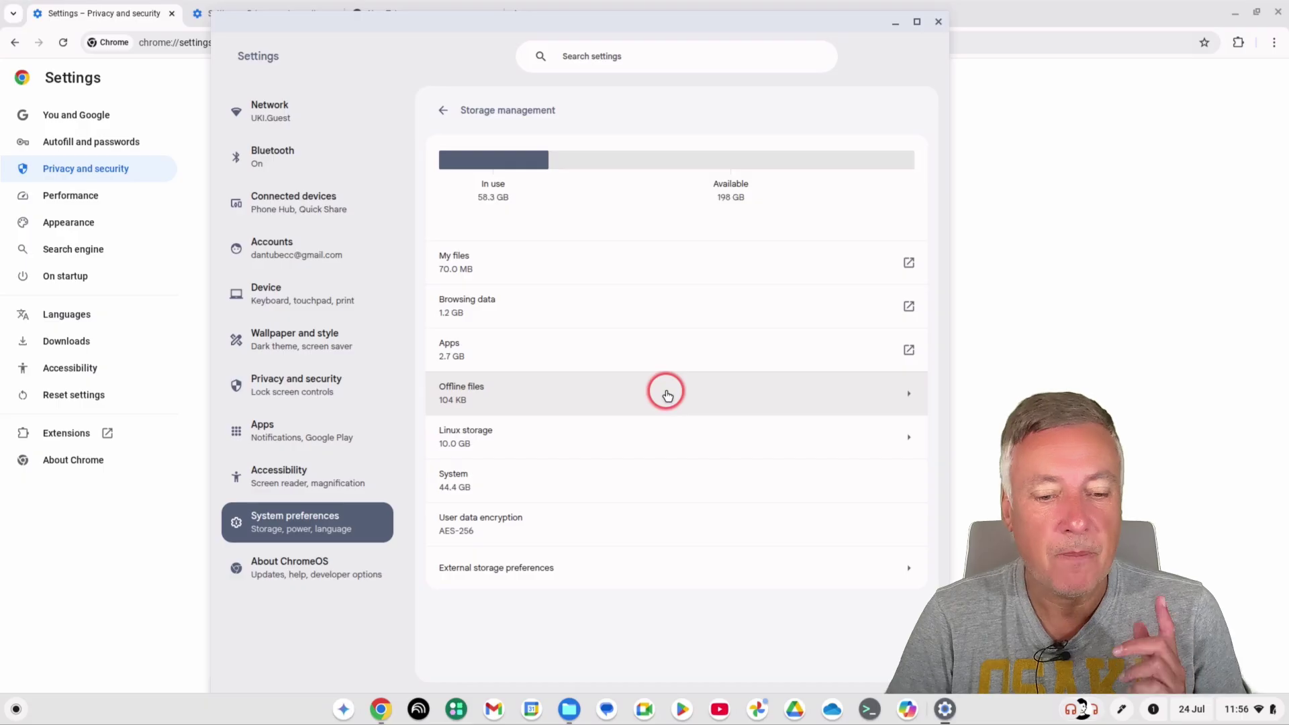
Open the offline files settings from Storage management, review the offline storage clean-up option without running it, and return to Storage management.
{"action": "left_click", "coordinate": [666, 395]}
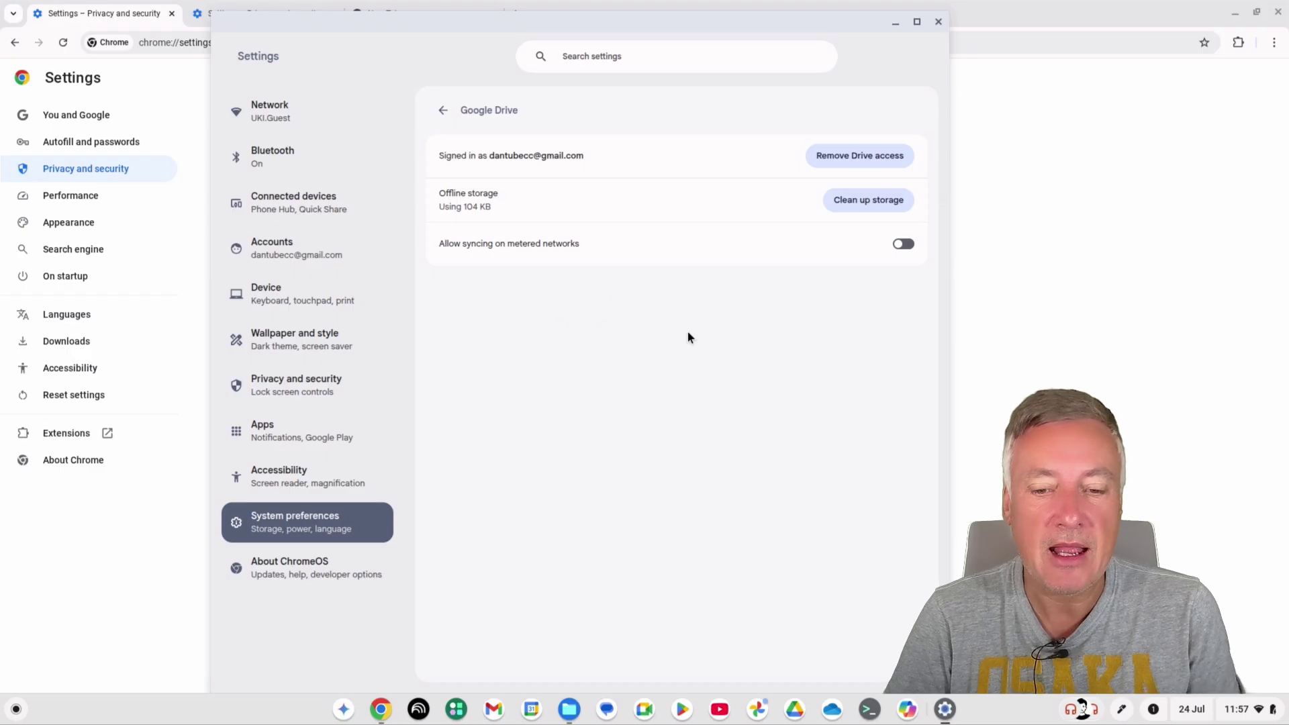
{"action": "left_click", "coordinate": [851, 207]}
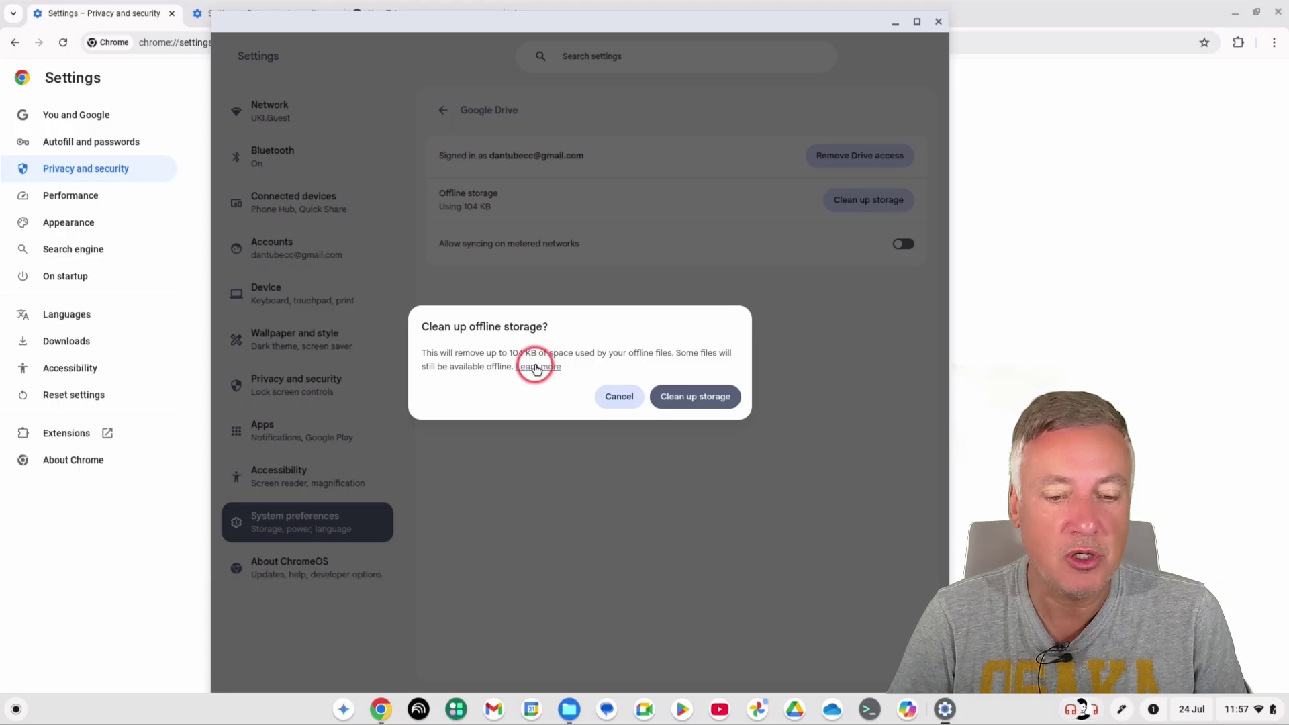
{"action": "left_click", "coordinate": [613, 403]}
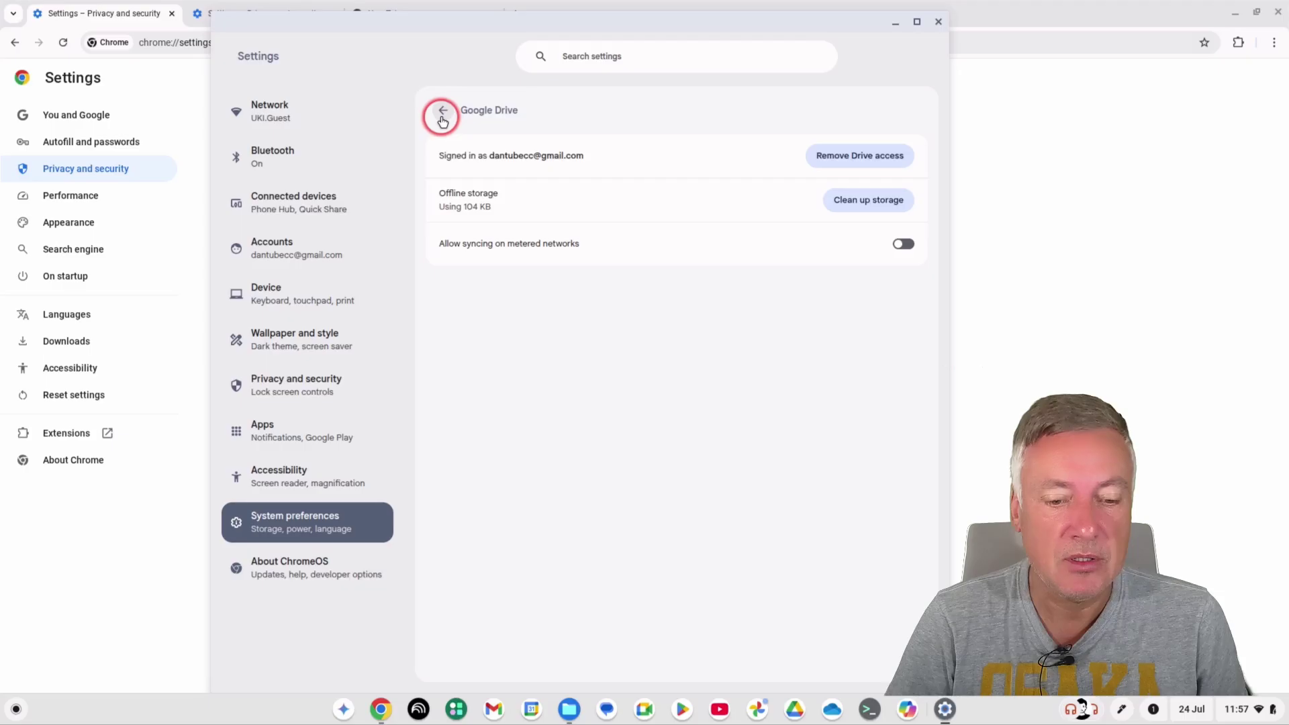
{"action": "left_click", "coordinate": [442, 119]}
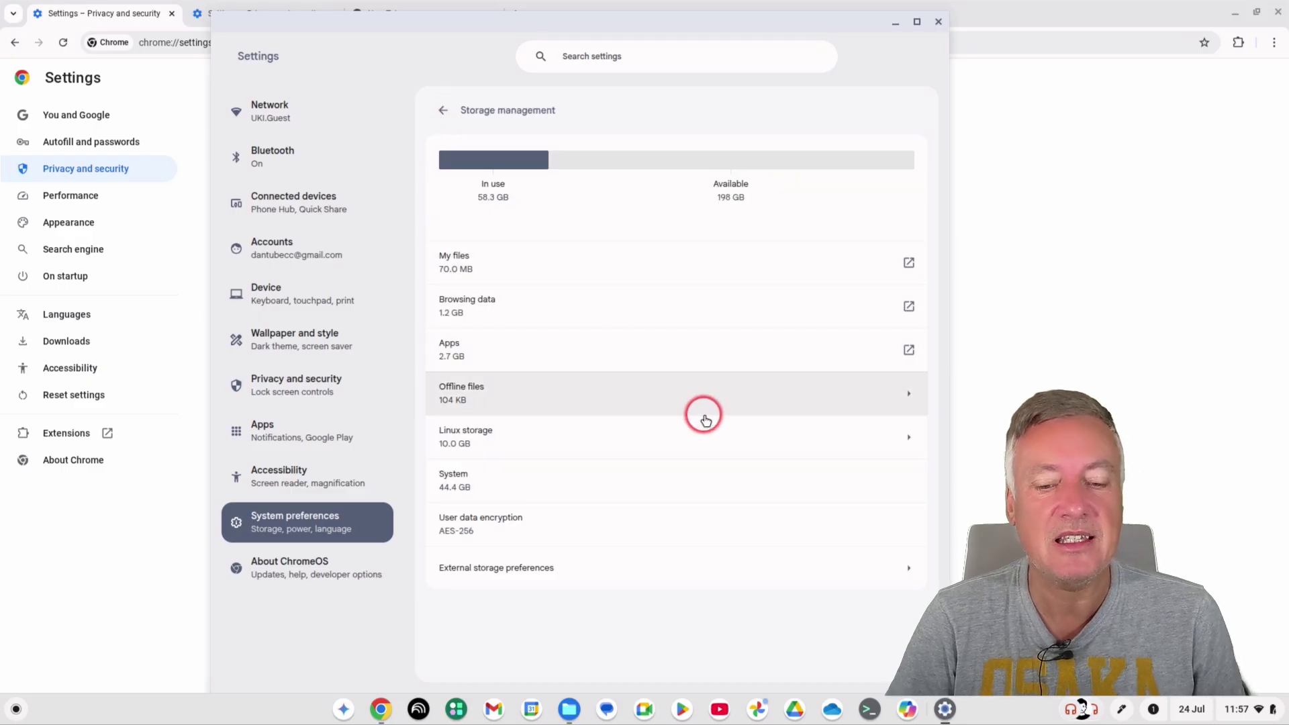
Open the Linux storage settings from Storage management and review the disk resize options, leaving the size unchanged.
{"action": "left_click", "coordinate": [831, 437]}
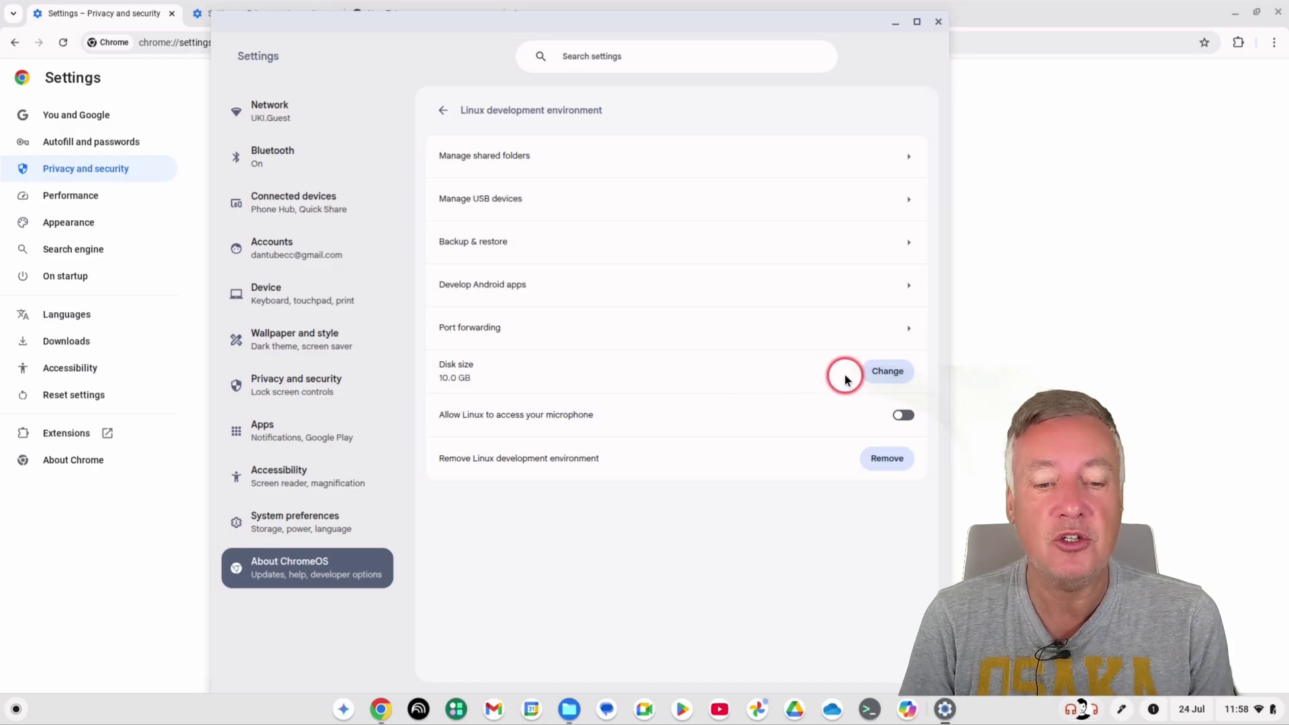
{"action": "left_click", "coordinate": [878, 381]}
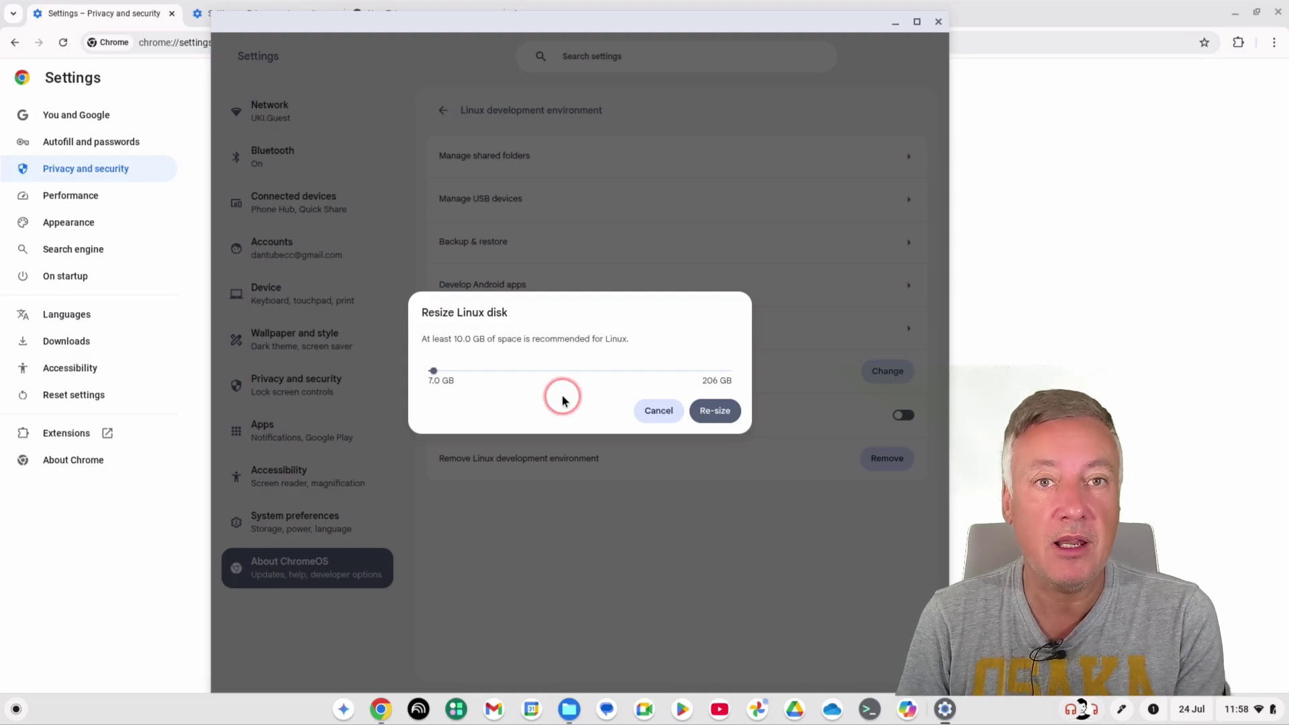
{"action": "left_click", "coordinate": [651, 421]}
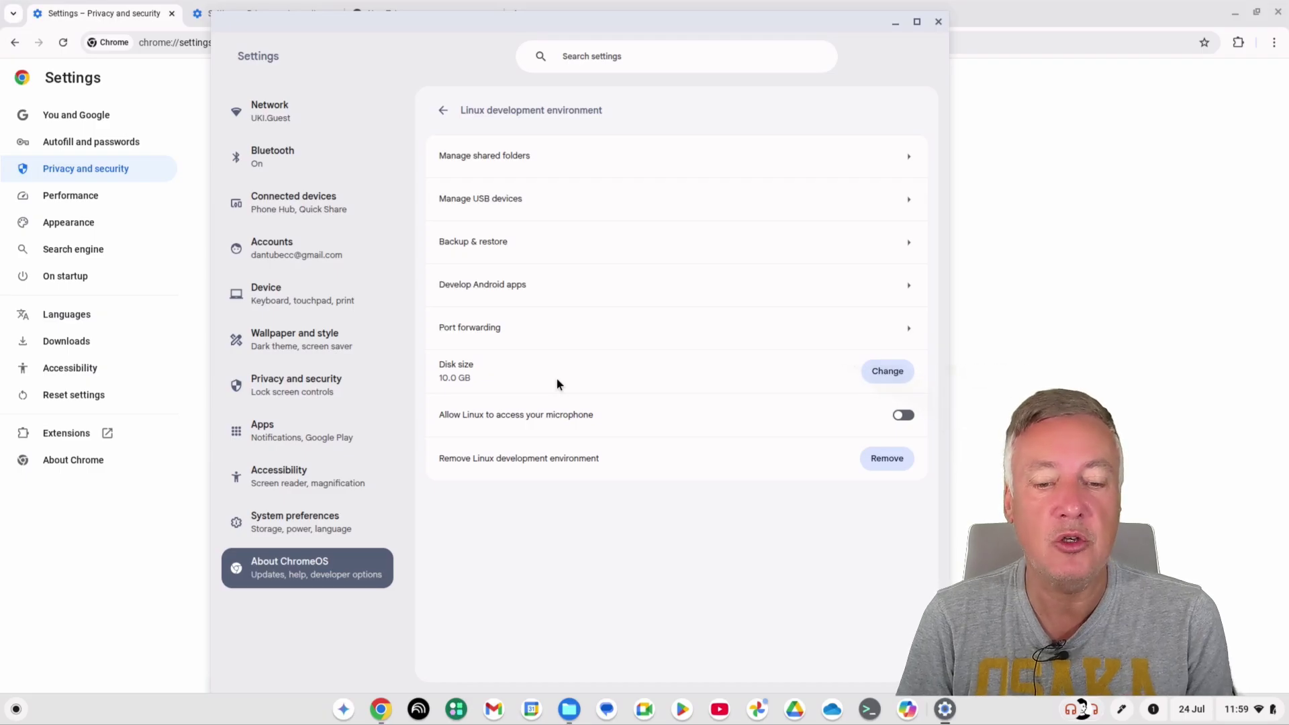
{"action": "left_click", "coordinate": [889, 375]}
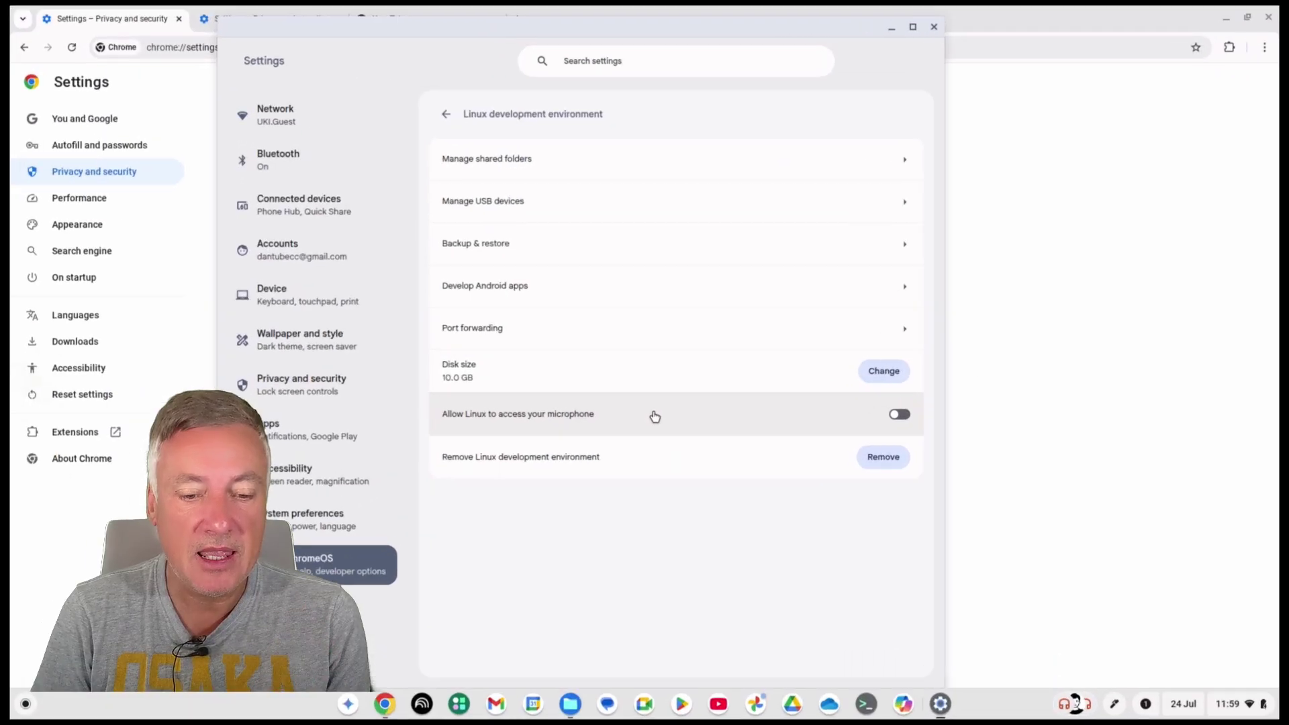
{"action": "left_click", "coordinate": [503, 408]}
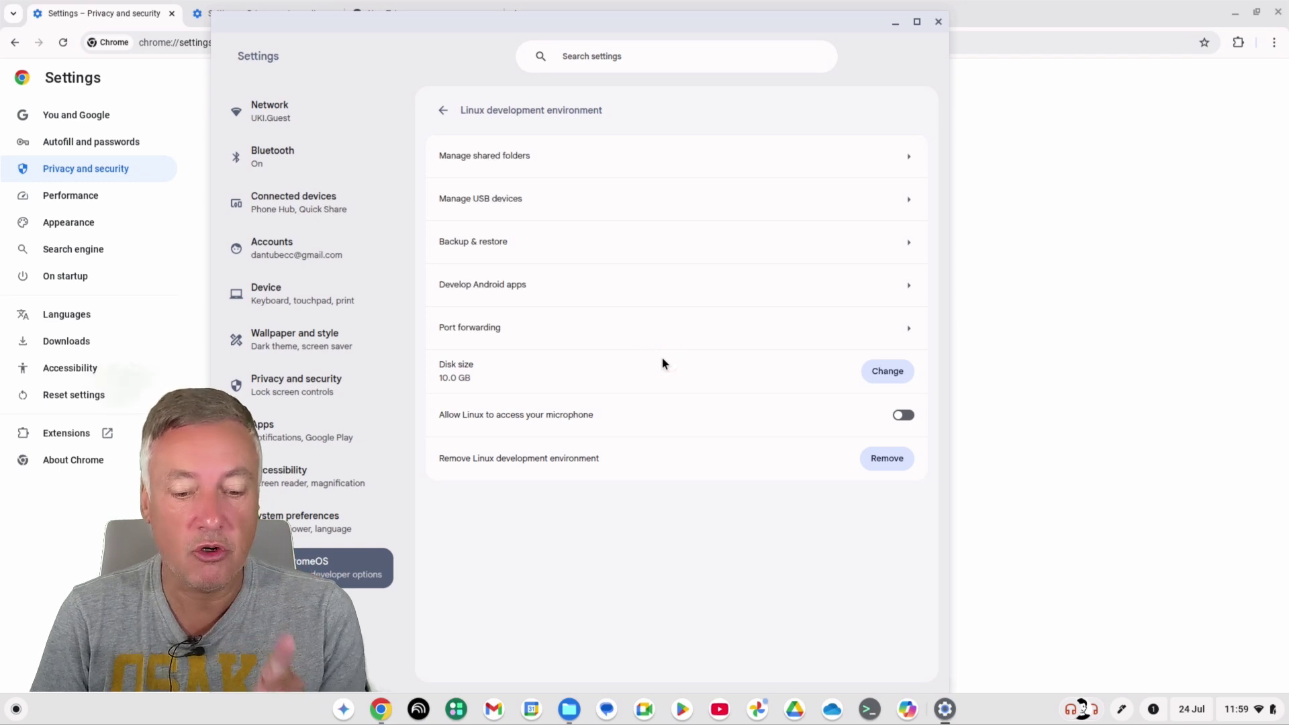
{"action": "left_click", "coordinate": [631, 534]}
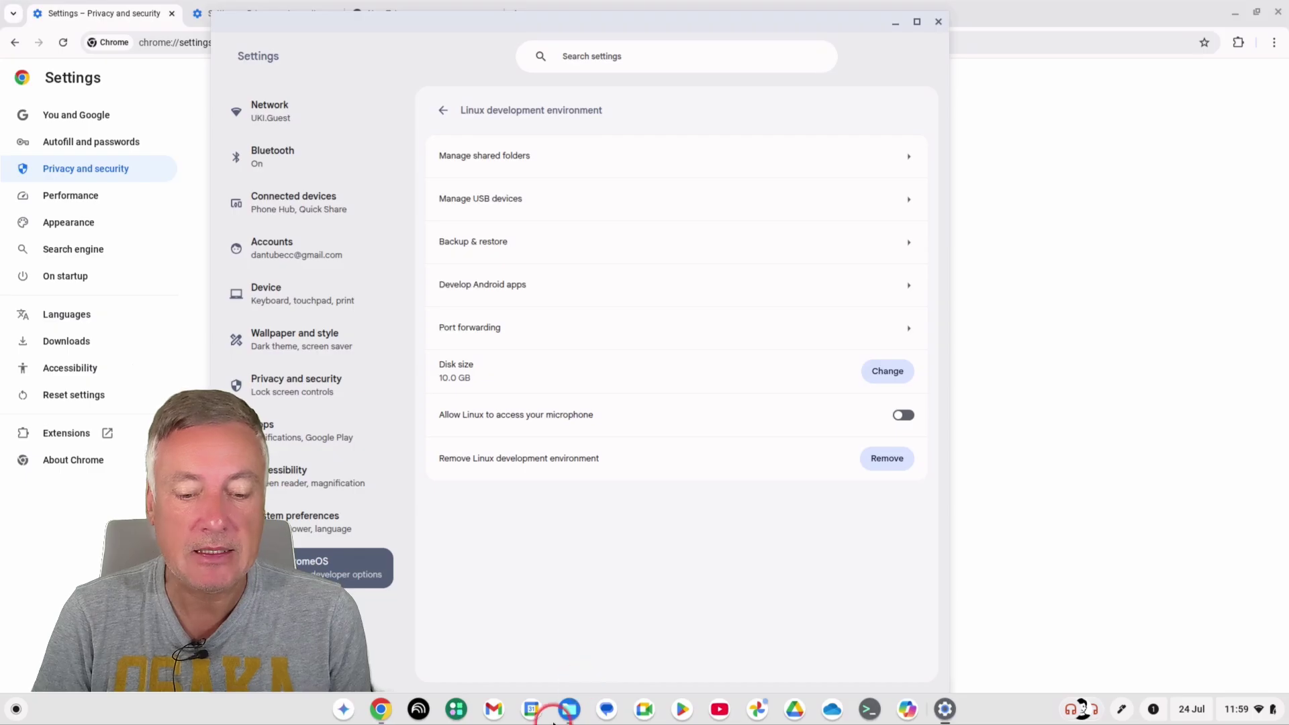
Switch to the Files app and open the Bin to check for deleted files still taking up space.
{"action": "left_click", "coordinate": [570, 711]}
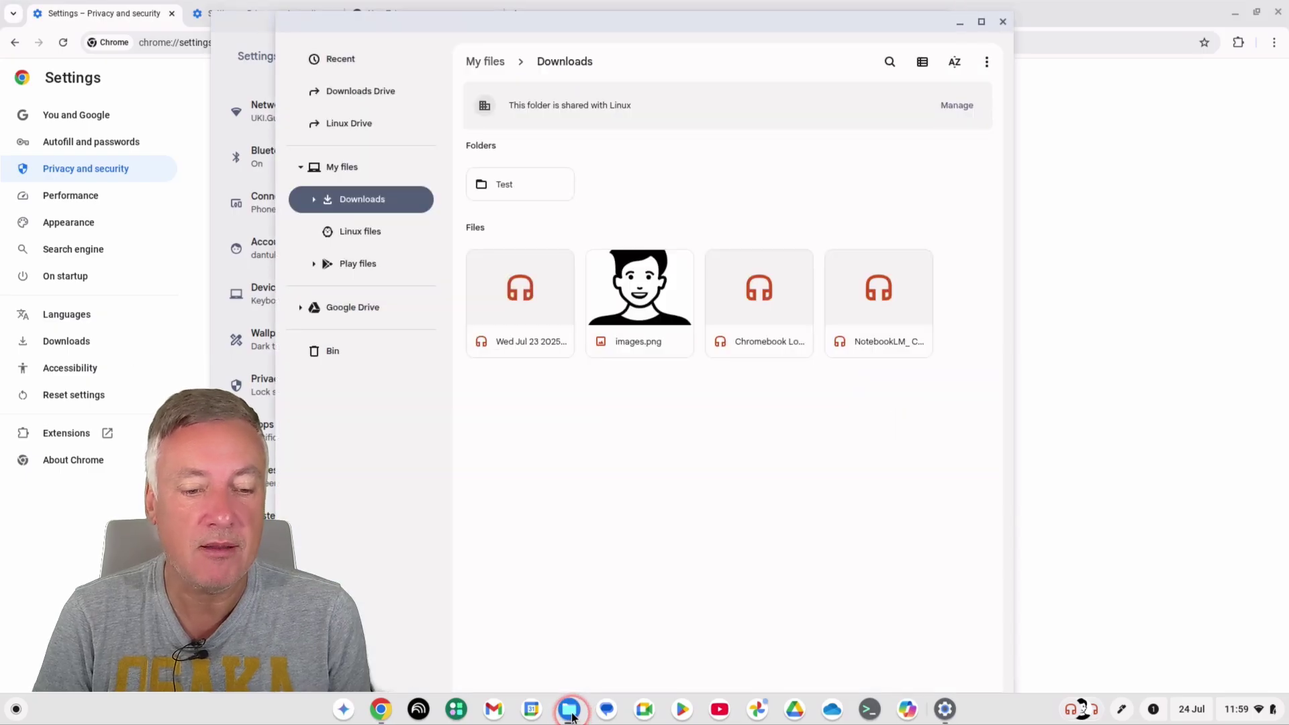
{"action": "left_click", "coordinate": [327, 353]}
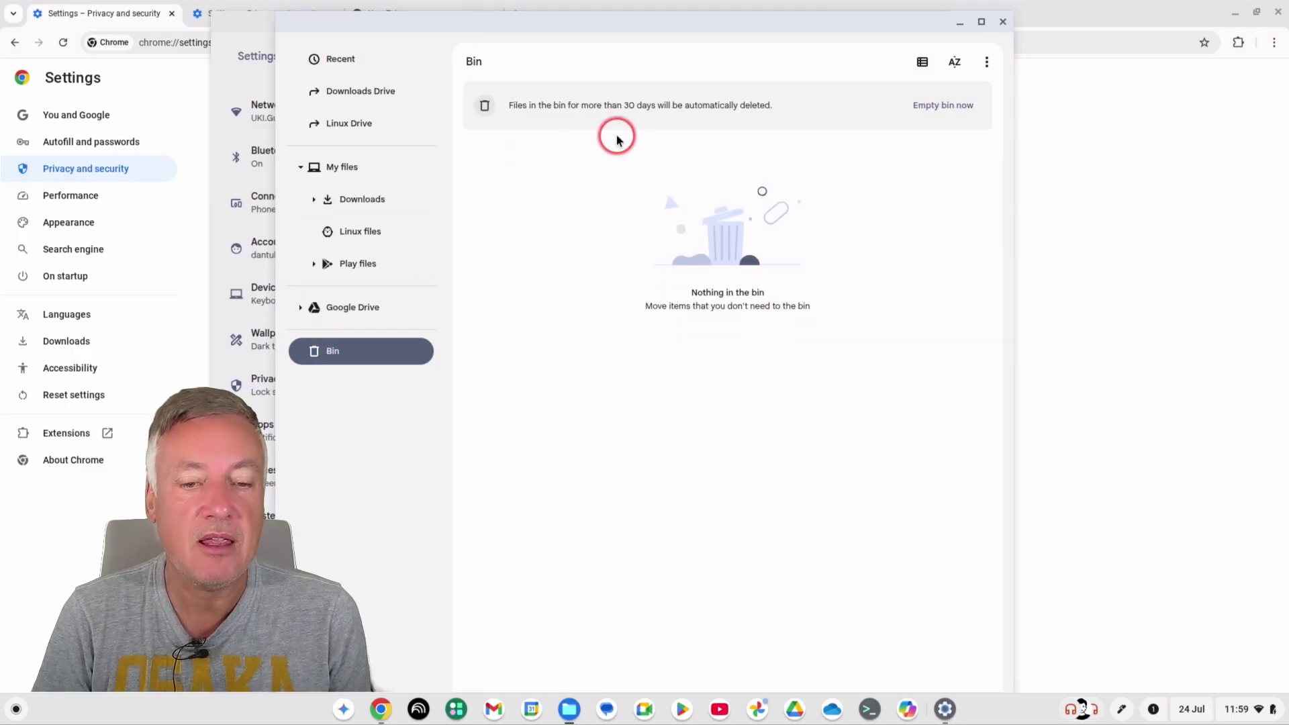